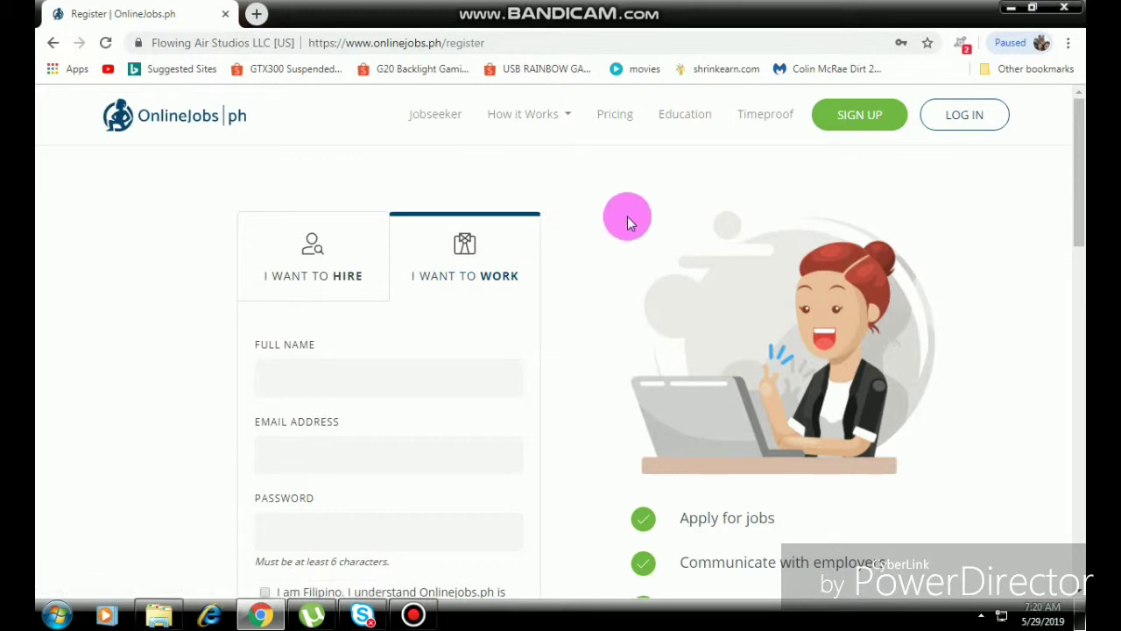
# Scroll down the 'I Want to Work' jobseeker registration form.
pyautogui.scroll(-3, 627, 223)
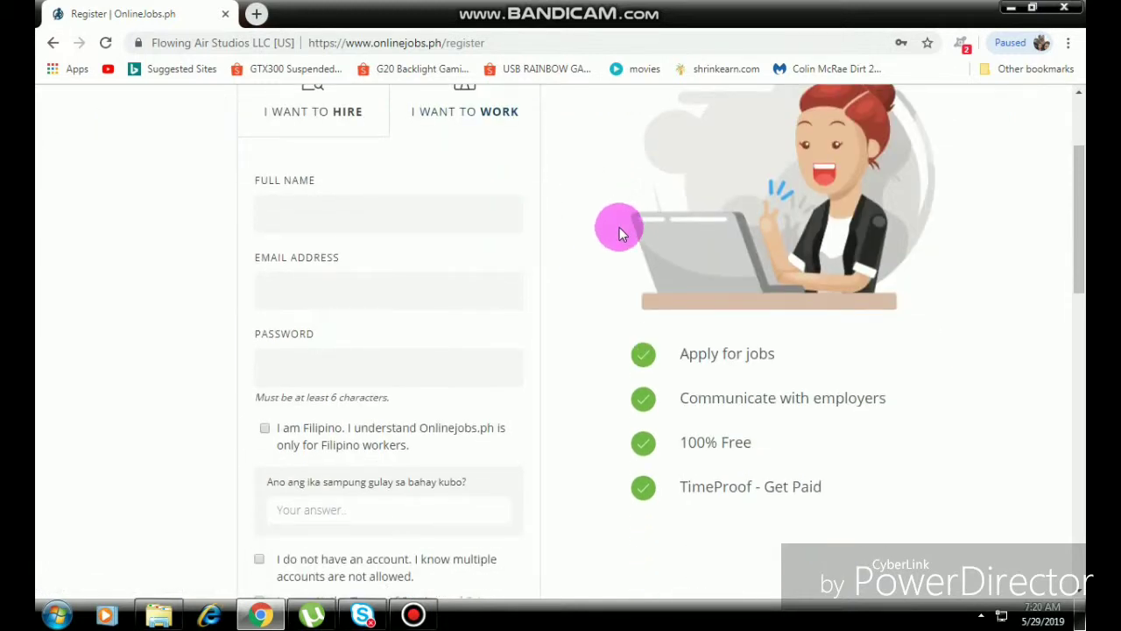
# Enter the jobseeker's full name in the Full Name field.
pyautogui.scroll(1, 619, 228)
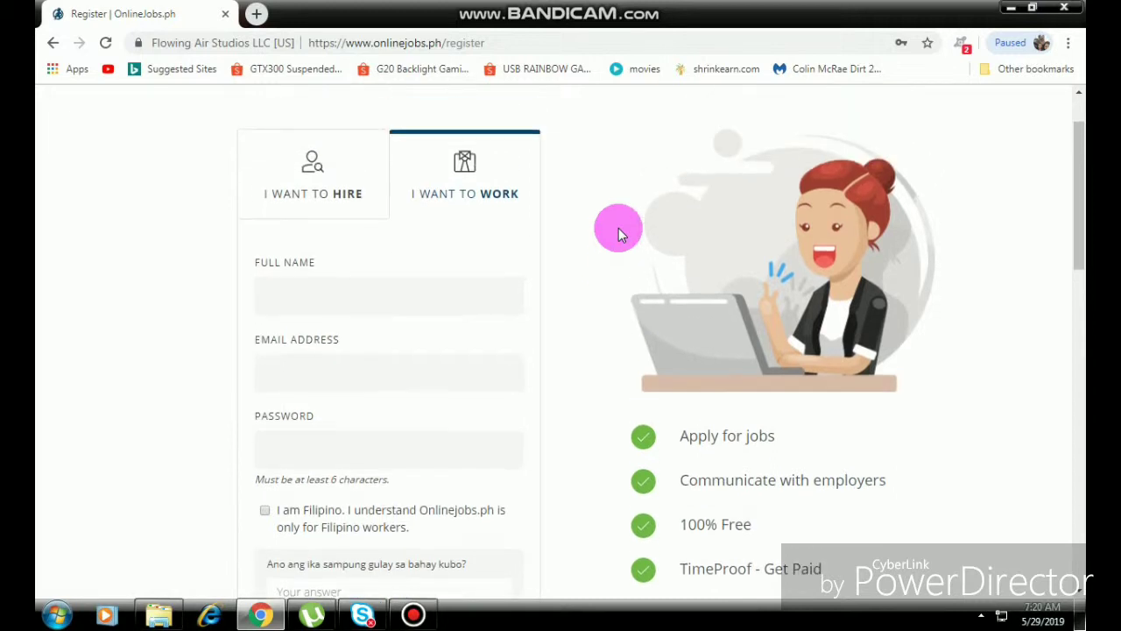
pyautogui.click(306, 299)
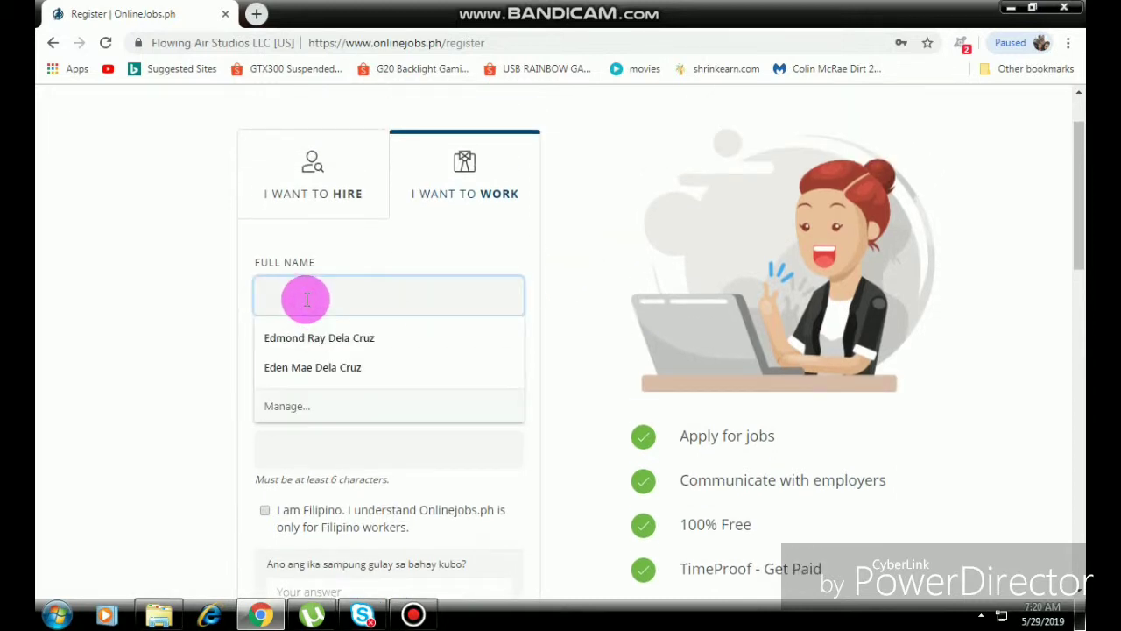
pyautogui.click(197, 305)
pyautogui.scroll(-1, 196, 306)
pyautogui.scroll(-3, 197, 306)
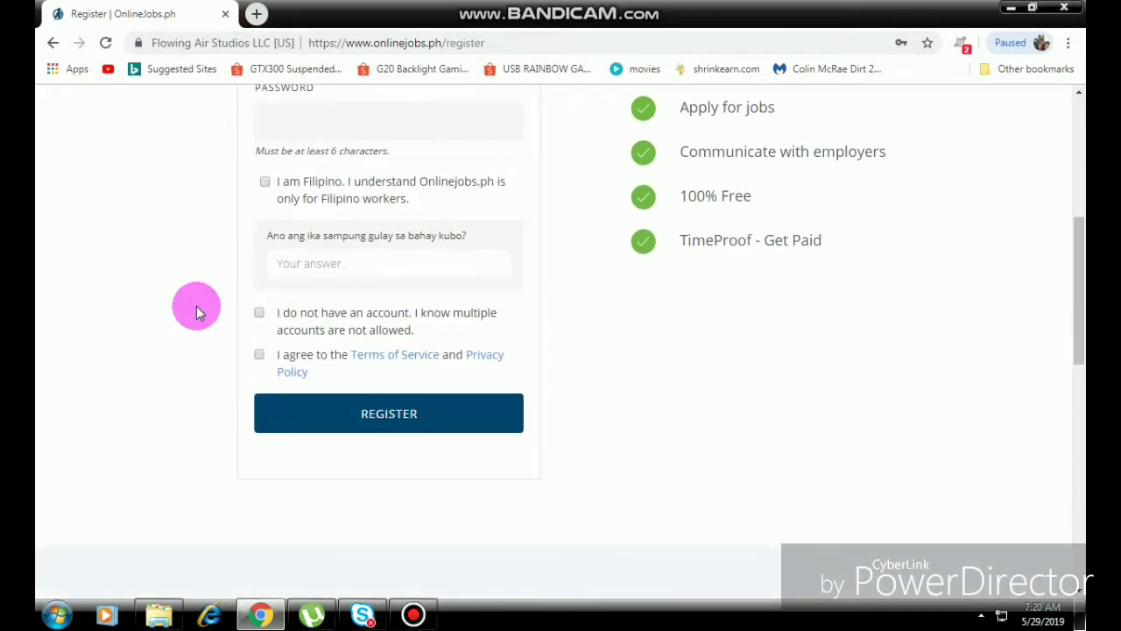
pyautogui.scroll(5, 197, 306)
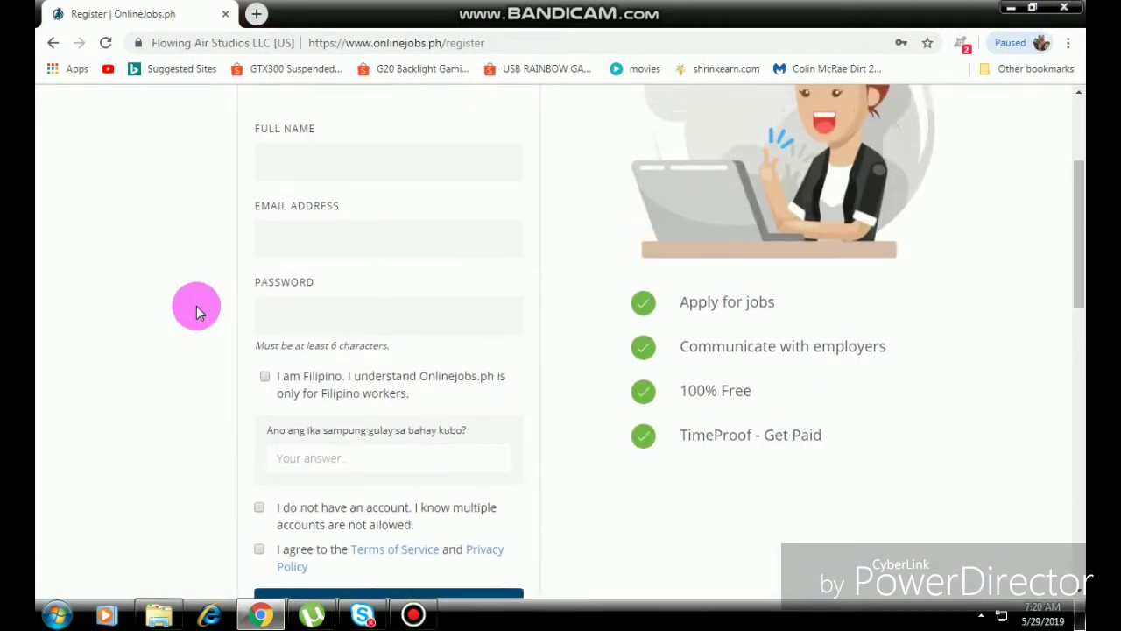
pyautogui.scroll(-1, 196, 306)
pyautogui.click(300, 292)
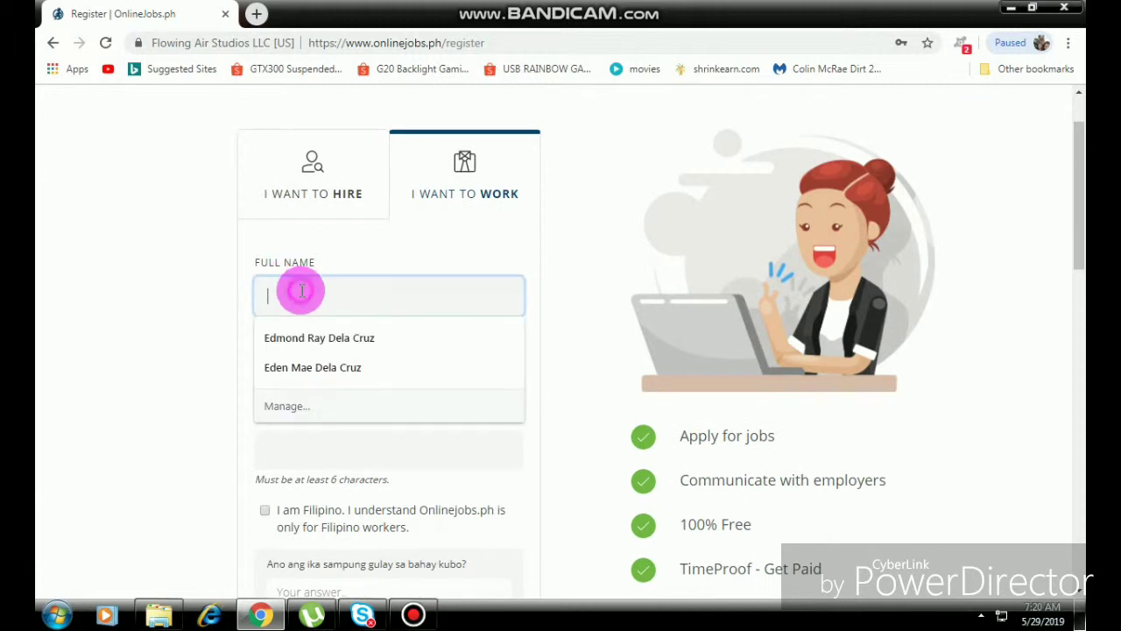
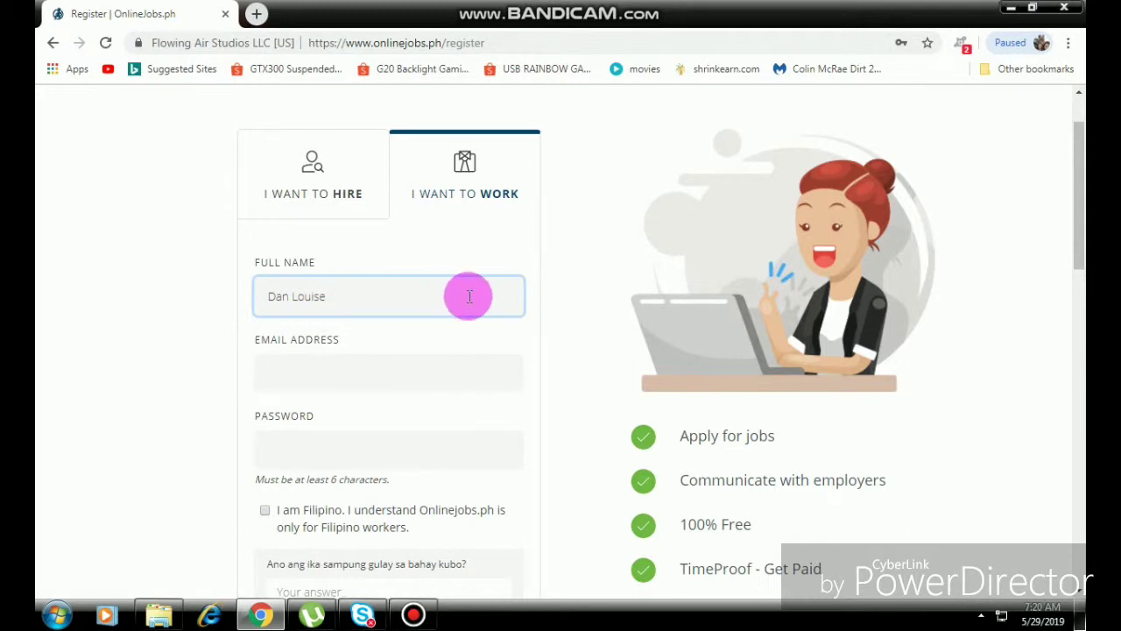
# Fill in the jobseeker's e-mail address in the Email Address field.
pyautogui.click(414, 373)
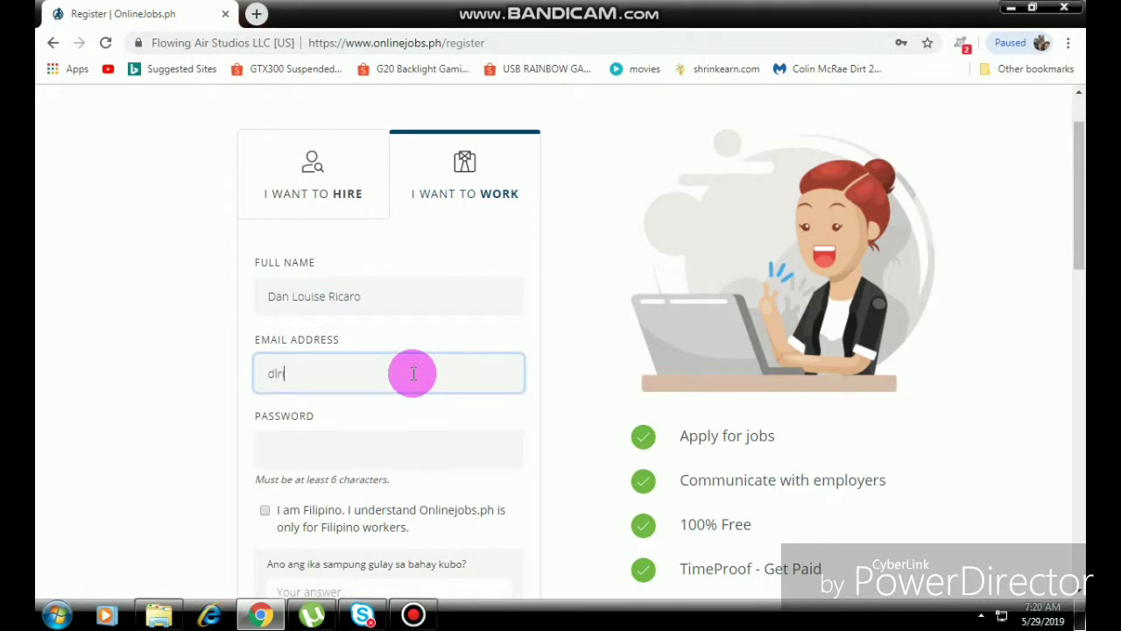
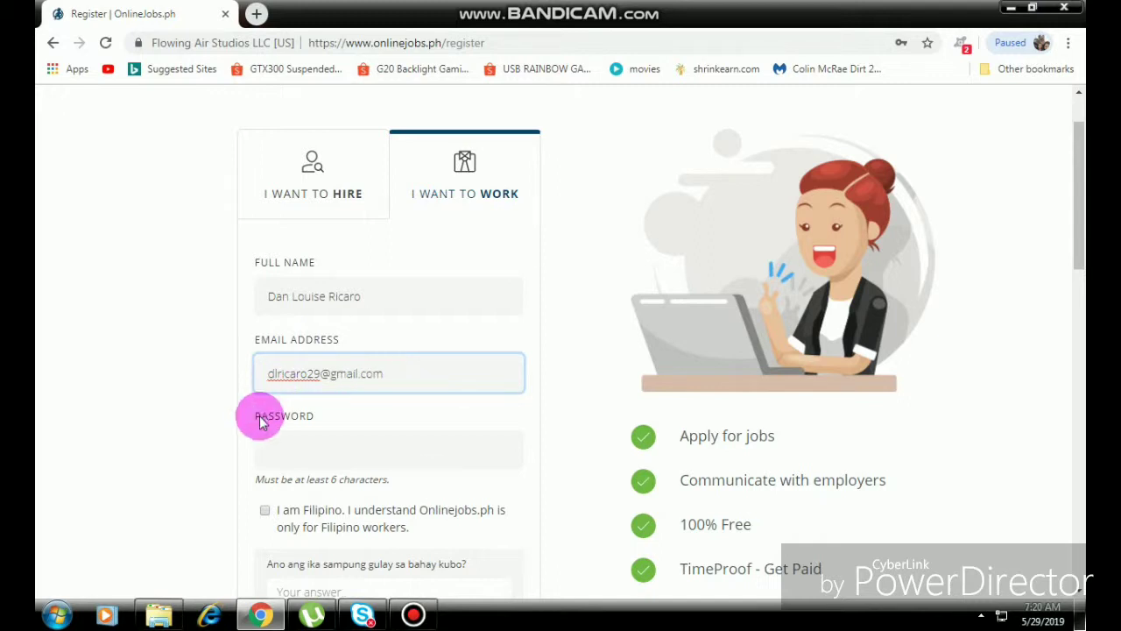
pyautogui.click(275, 446)
# Type the account password in the Password field.
pyautogui.scroll(-3, 169, 422)
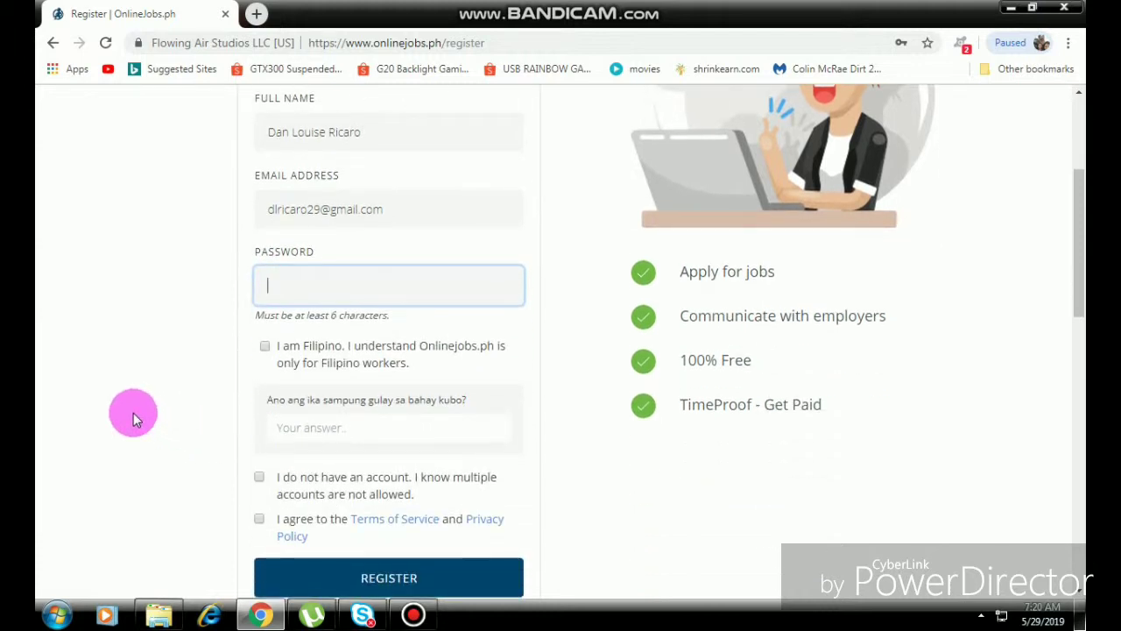
pyautogui.scroll(2, 133, 413)
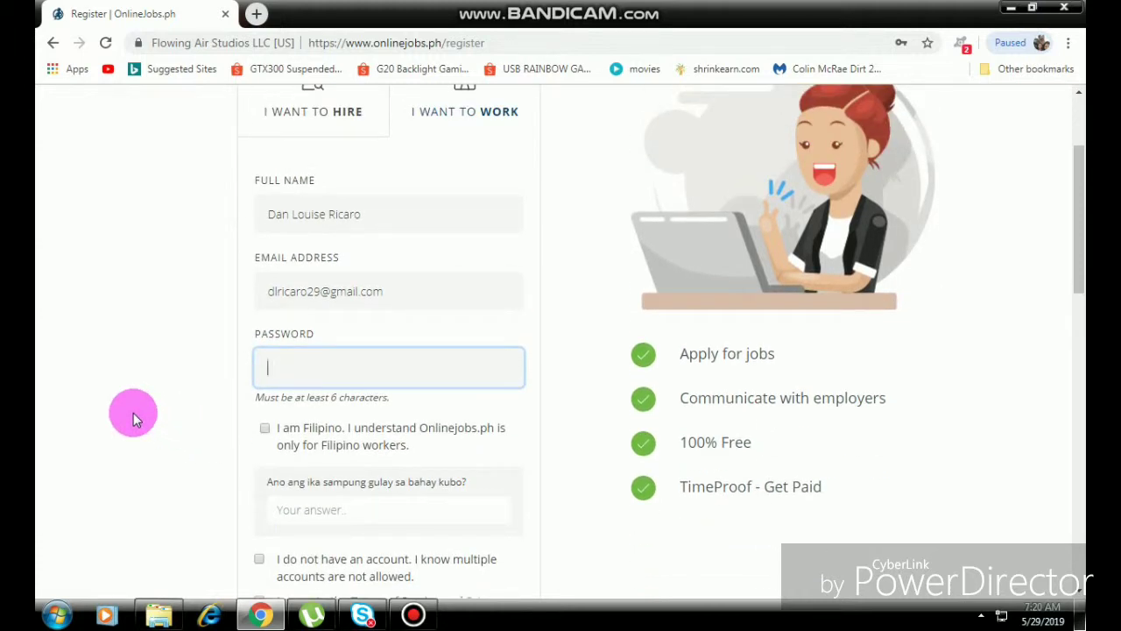
pyautogui.write('•••')
pyautogui.press('BackSpace')
pyautogui.write('•••••••••')
# Tick the 'I am Filipino' confirmation box.
pyautogui.click(264, 429)
pyautogui.scroll(-2, 280, 381)
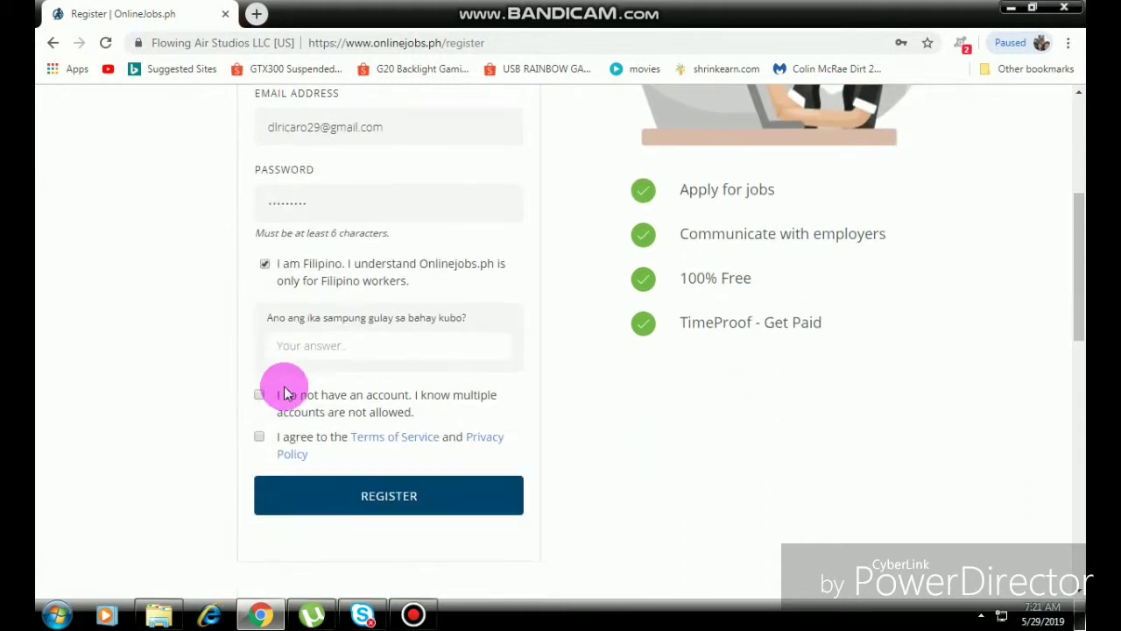
pyautogui.click(342, 350)
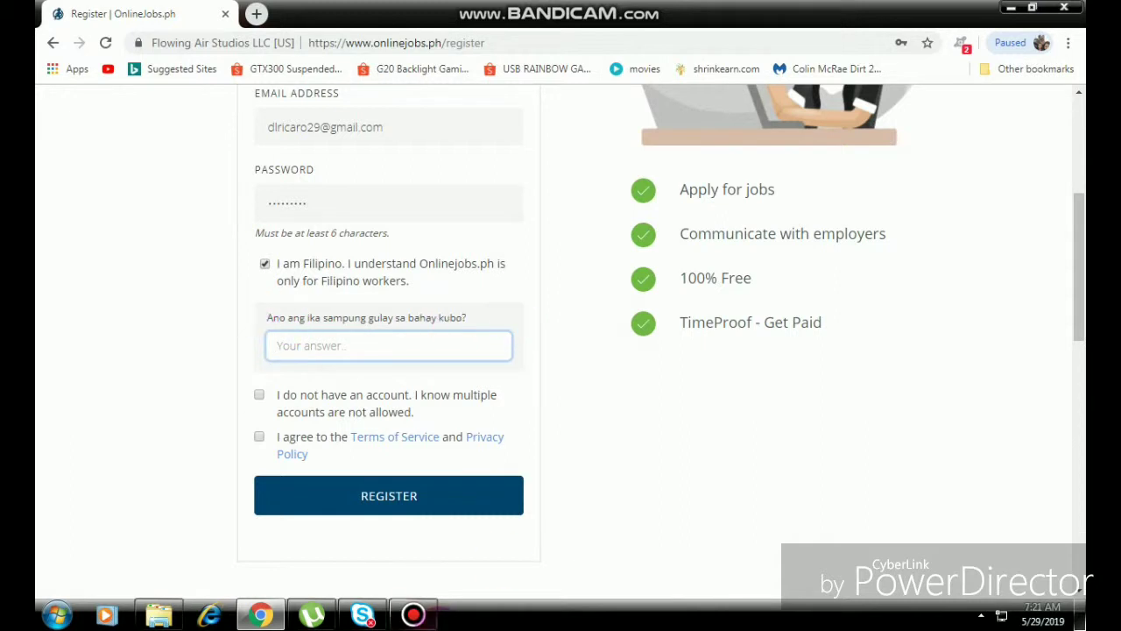
pyautogui.click(436, 622)
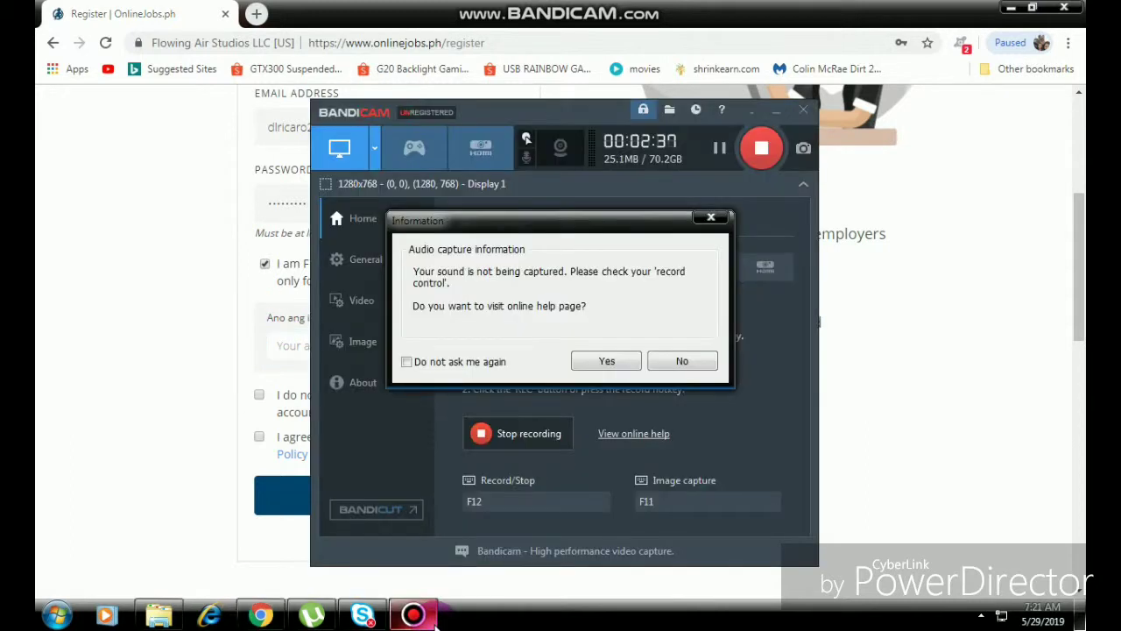
# Dismiss Bandicam's audio-capture notice, close its help tab and minimise the recorder.
pyautogui.click(614, 367)
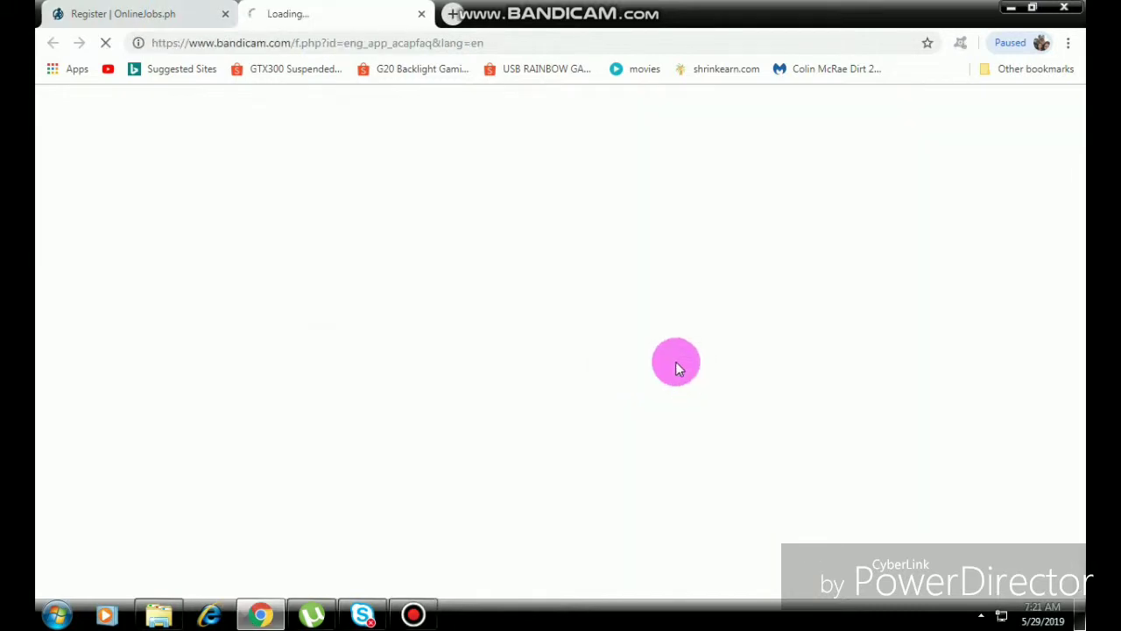
pyautogui.click(422, 14)
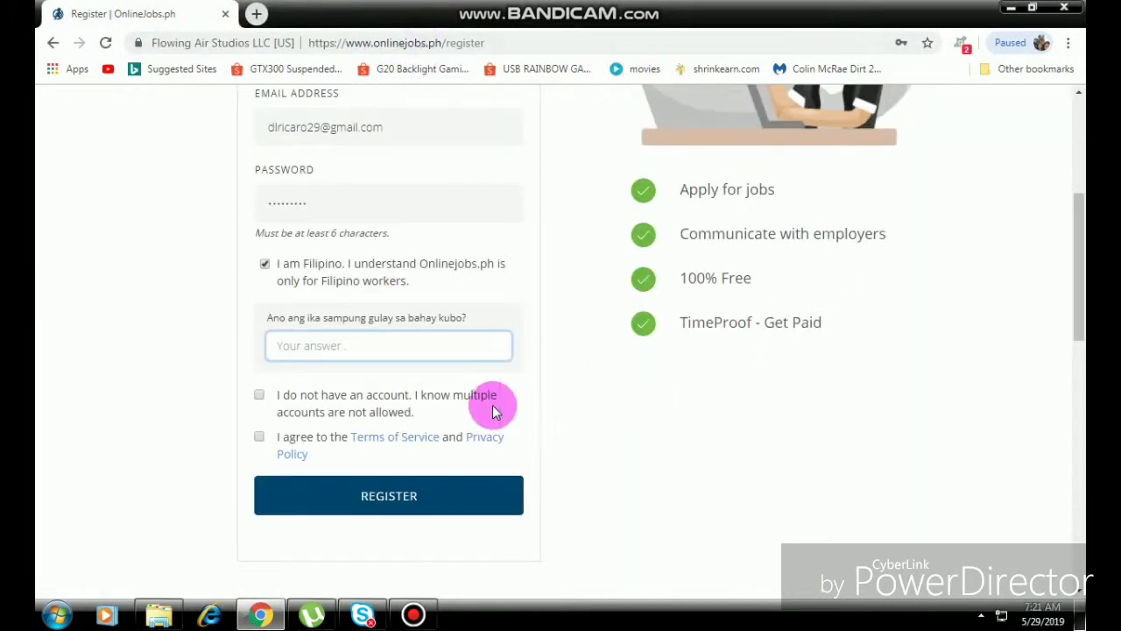
pyautogui.moveTo(412, 622)
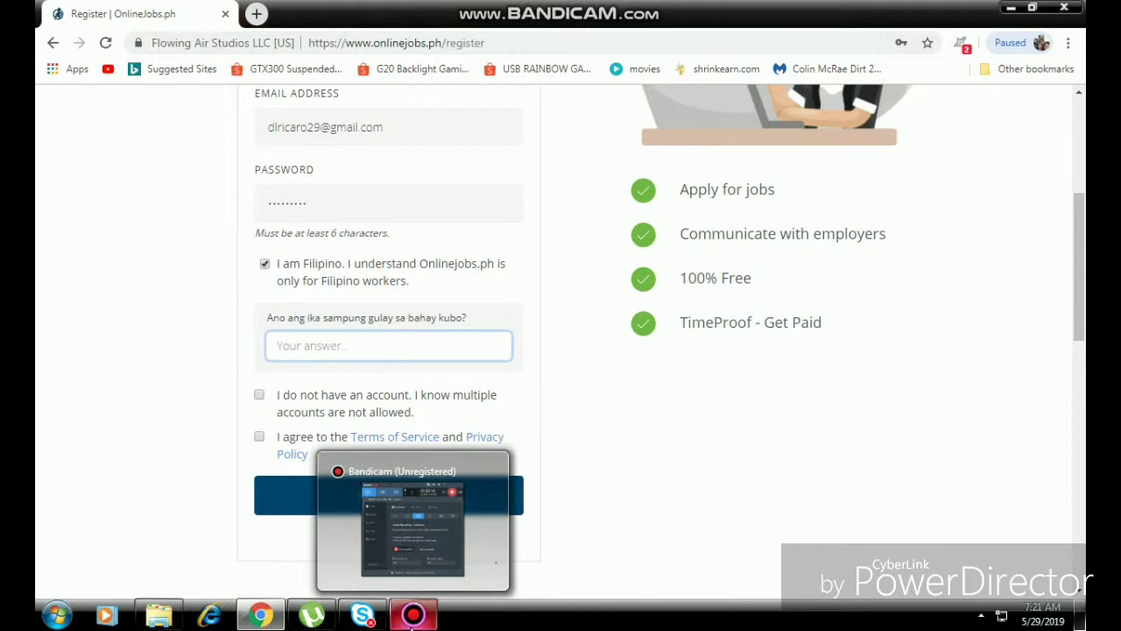
pyautogui.click(429, 589)
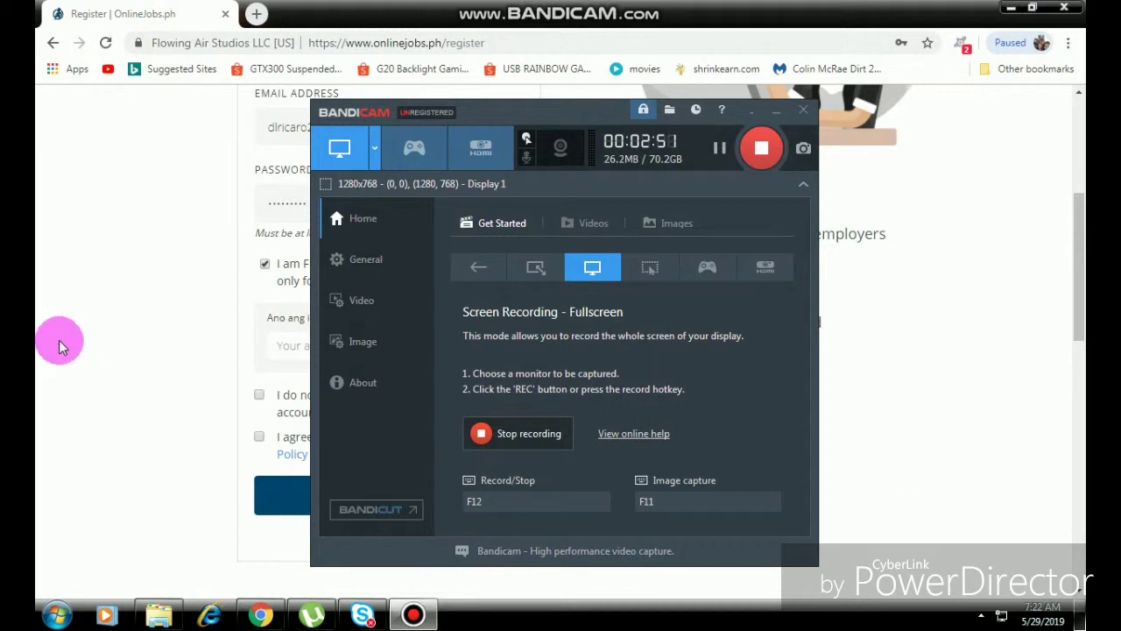
pyautogui.click(145, 289)
# Answer the vegetable question with 'upo', tick both agreement boxes and register.
pyautogui.click(363, 343)
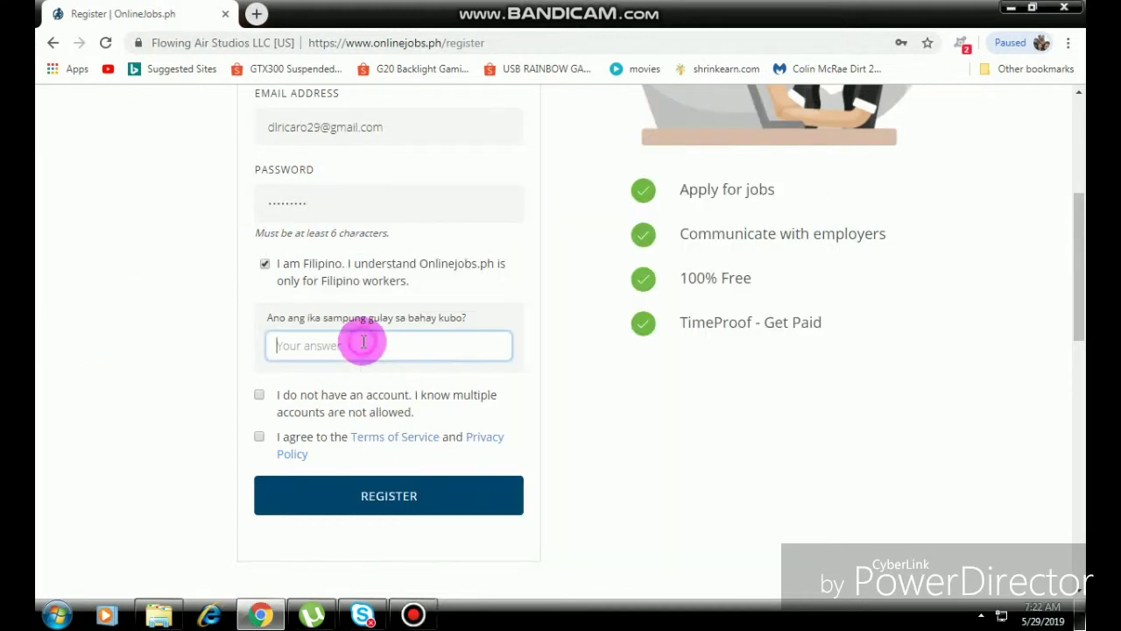
pyautogui.write('upo')
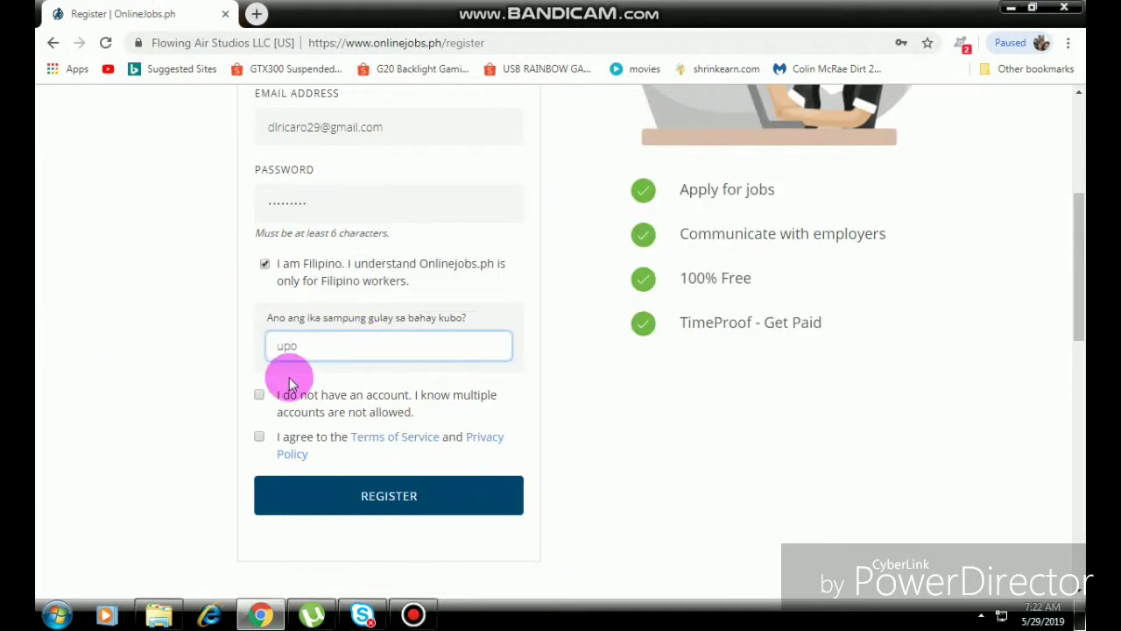
pyautogui.click(259, 394)
pyautogui.click(262, 436)
pyautogui.scroll(4, 497, 328)
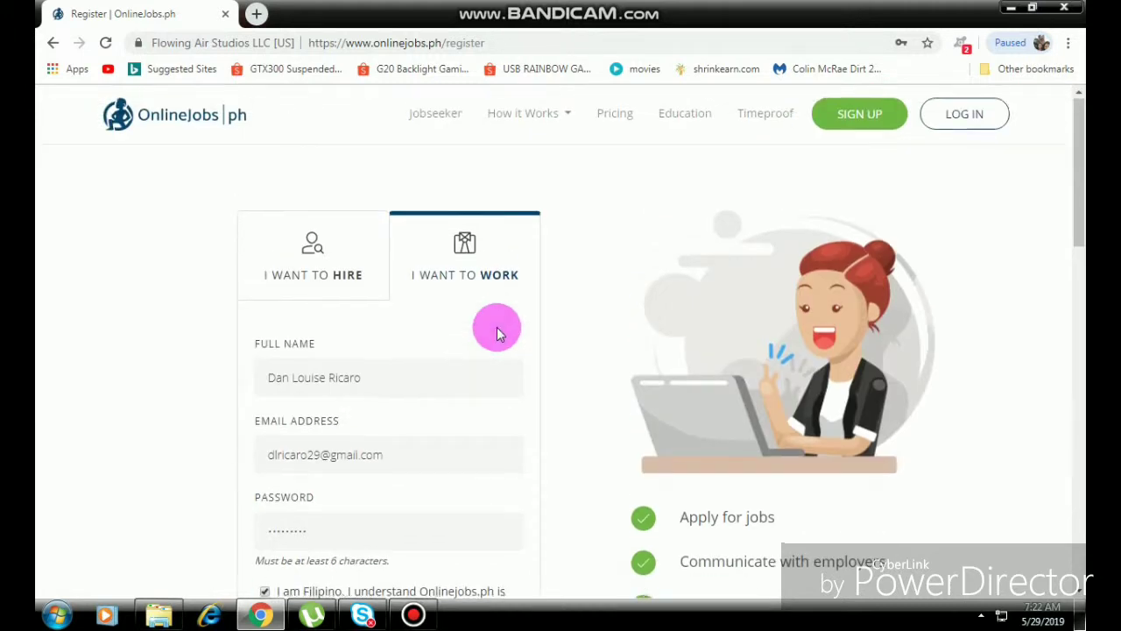
pyautogui.scroll(-6, 275, 358)
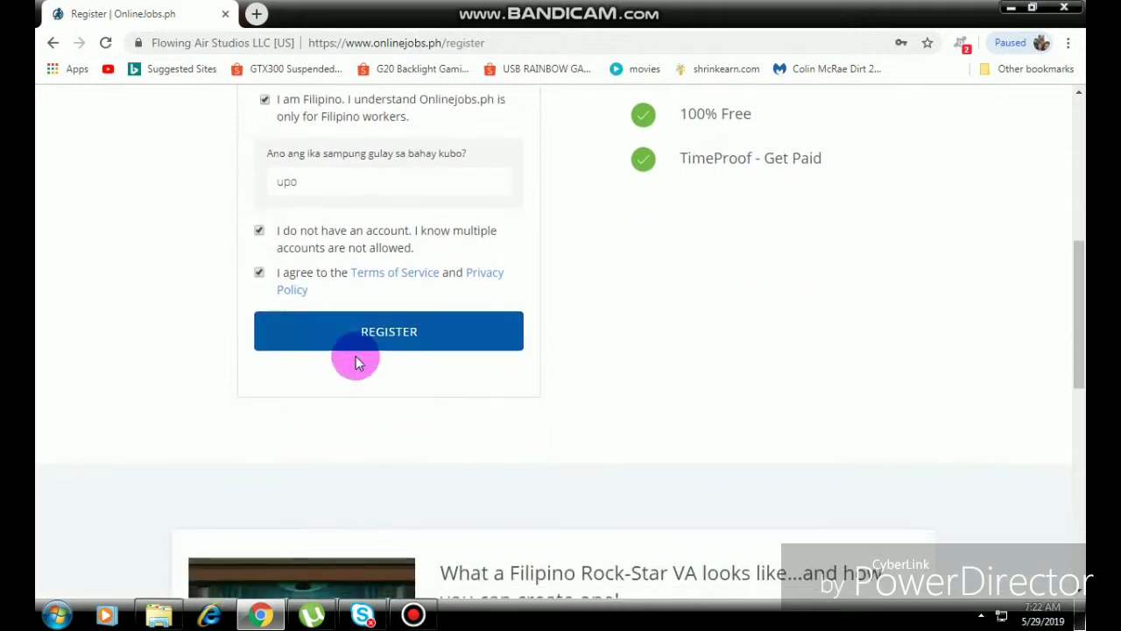
pyautogui.click(412, 329)
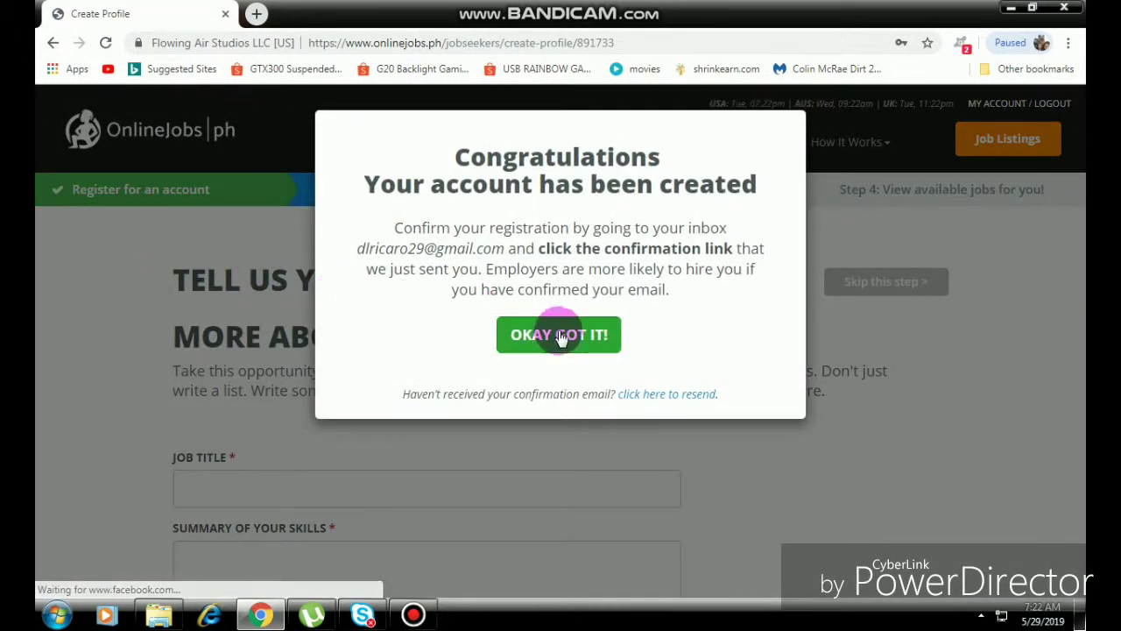
# Acknowledge the account-created message and save the login password in Chrome.
pyautogui.click(559, 336)
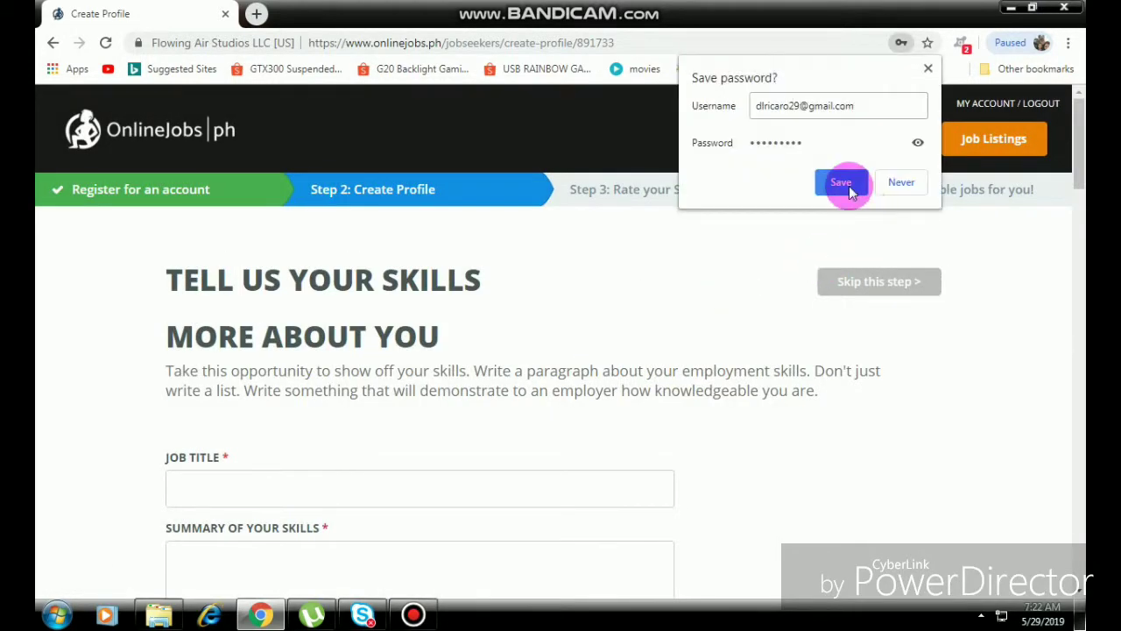
pyautogui.click(842, 184)
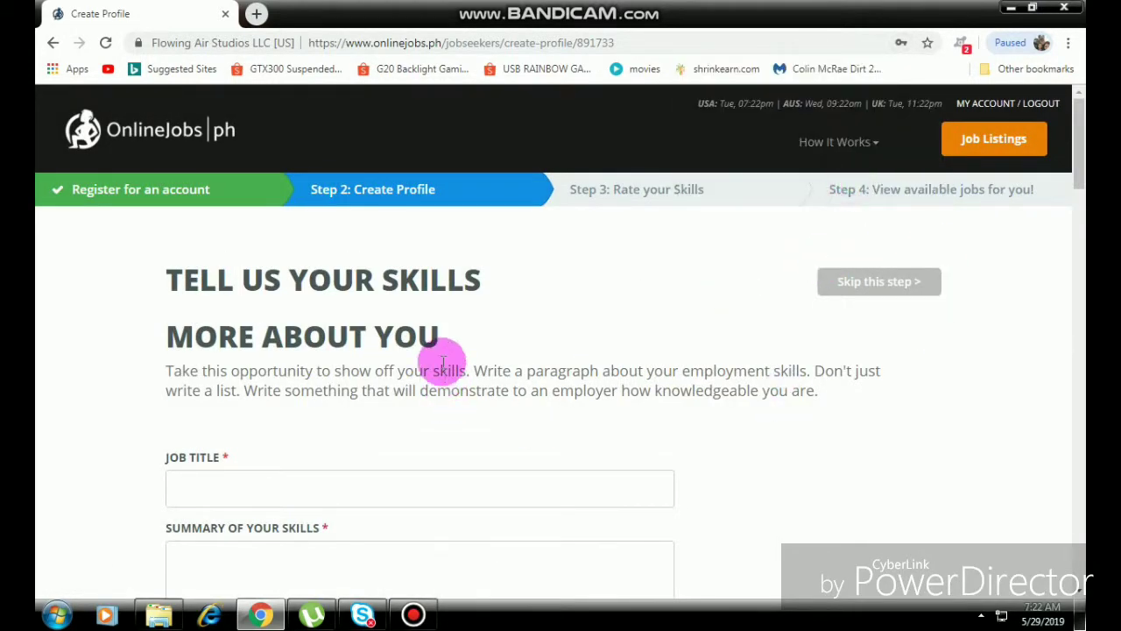
pyautogui.scroll(-1, 544, 350)
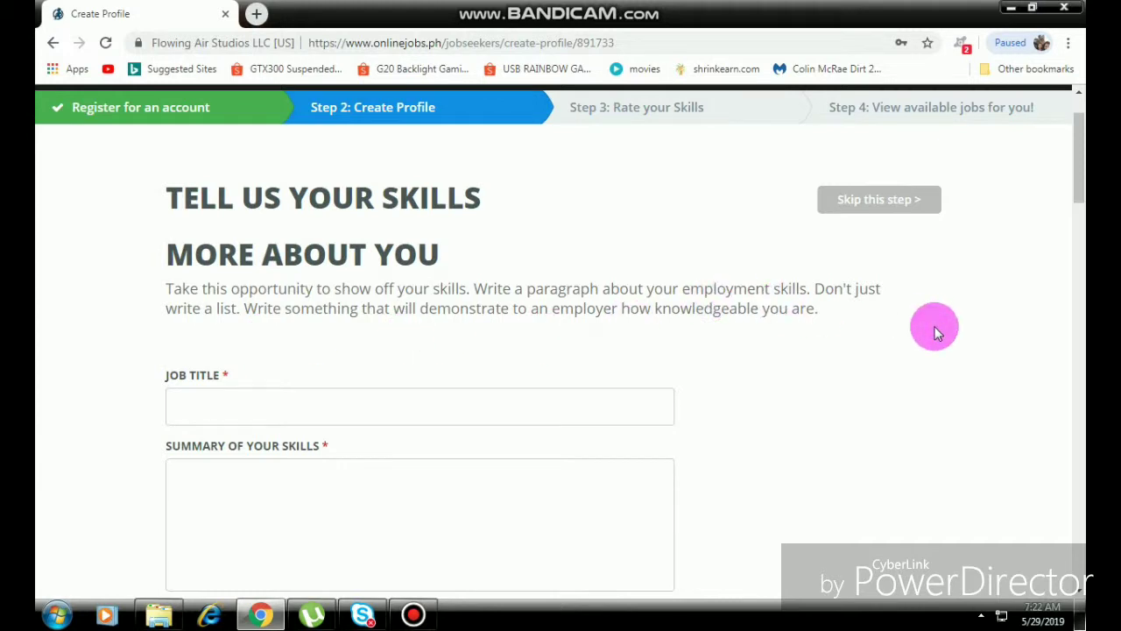
pyautogui.scroll(-2, 936, 332)
pyautogui.scroll(2, 935, 332)
pyautogui.scroll(-1, 935, 332)
pyautogui.click(350, 324)
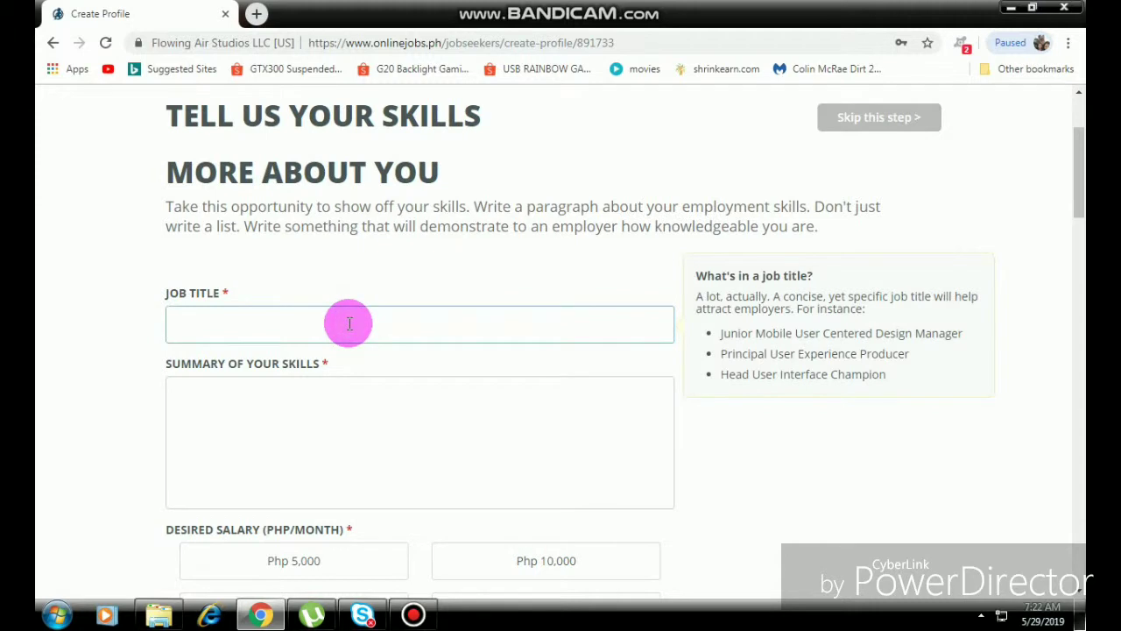
# Enter 'Customer Service Expert' as the profile job title.
pyautogui.write('Customer Service Repres')
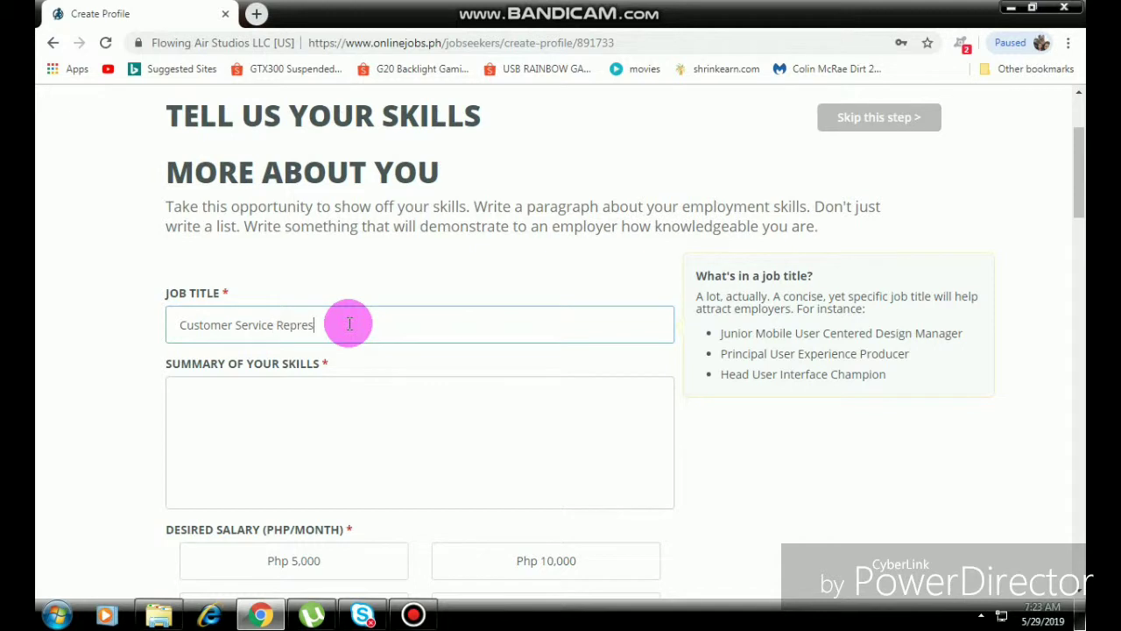
pyautogui.press('BackSpace')
pyautogui.press('BackSpace')
pyautogui.press('BackSpace')
pyautogui.press('BackSpace')
pyautogui.press('BackSpace')
pyautogui.press('BackSpace')
pyautogui.write('Expert')
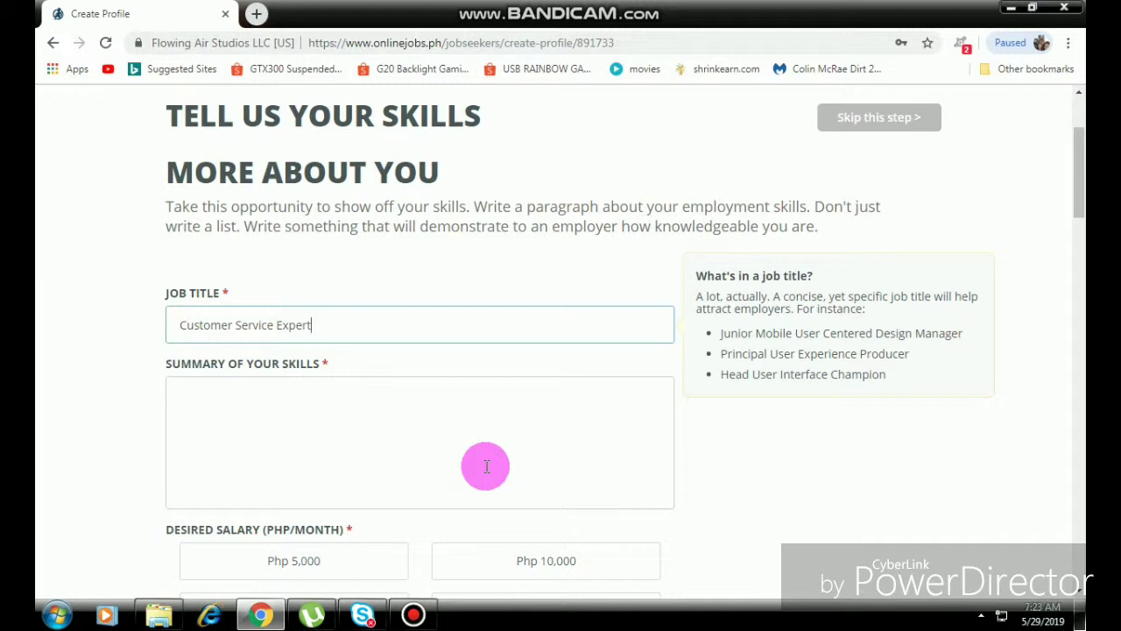
pyautogui.click(486, 467)
# Begin the skills summary: 'I have worked as a Customer Service Expert for almost 2 years'.
pyautogui.scroll(-1, 487, 467)
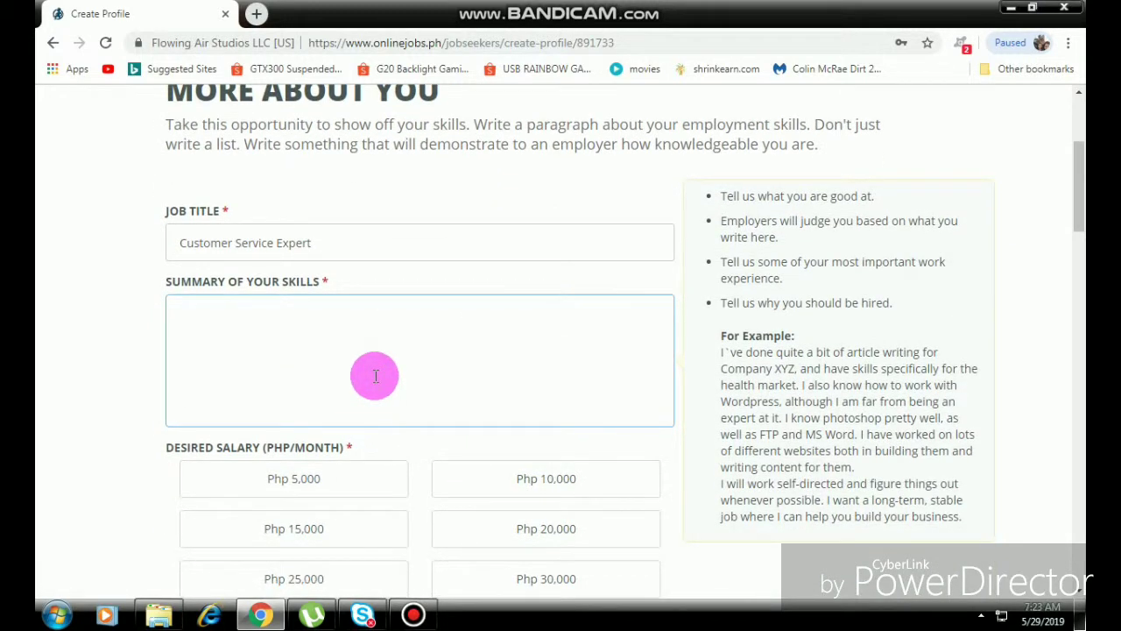
pyautogui.scroll(-1, 375, 376)
pyautogui.scroll(1, 375, 382)
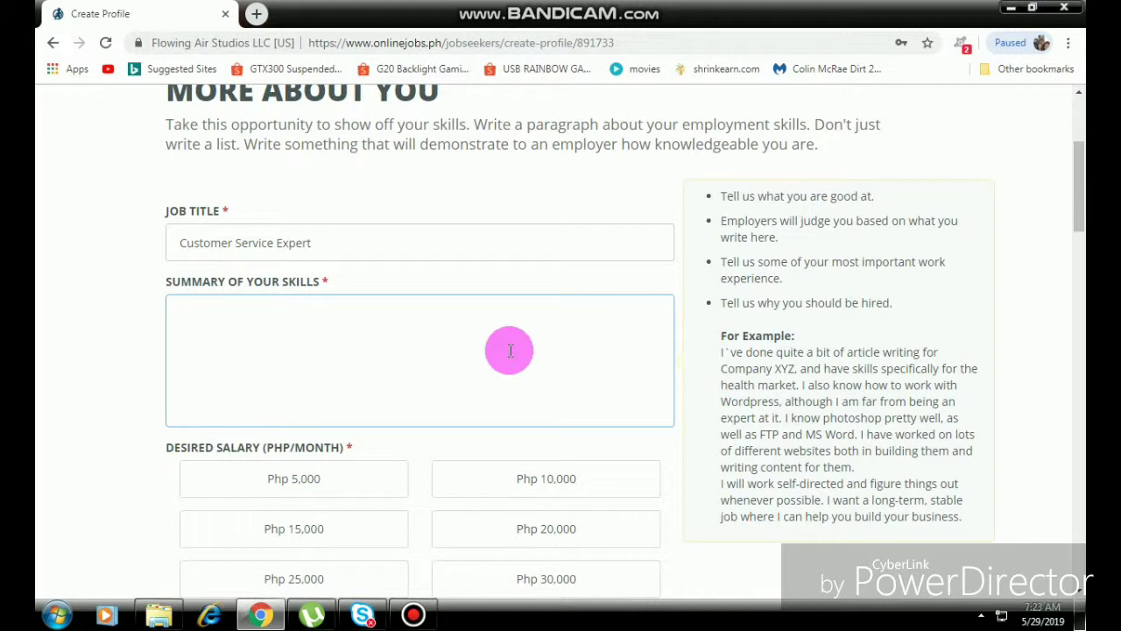
pyautogui.scroll(-2, 510, 351)
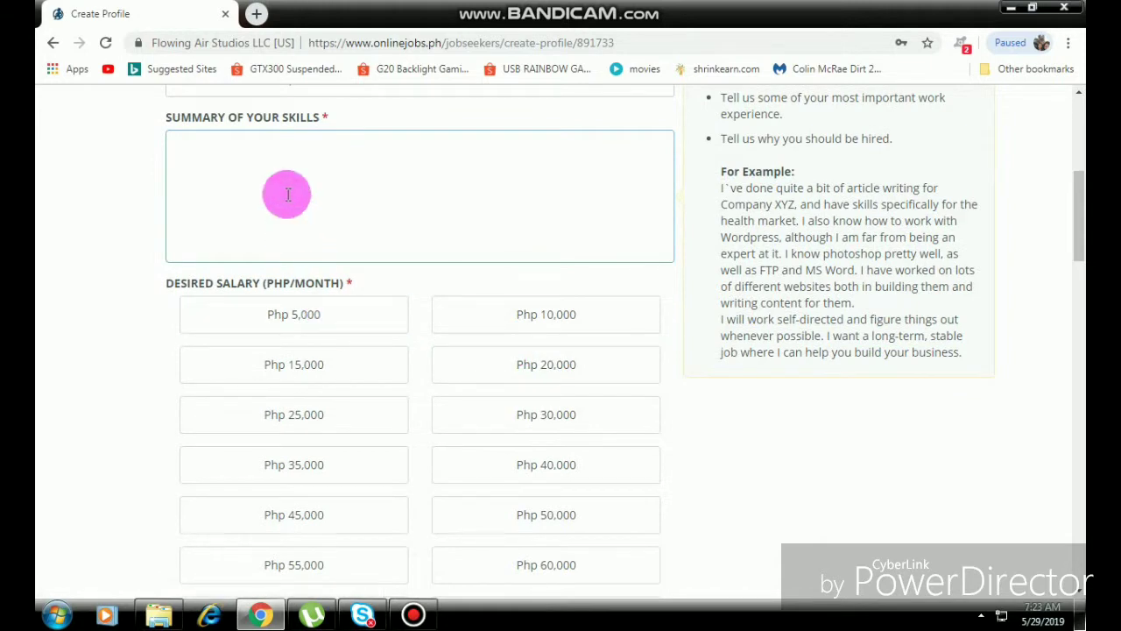
pyautogui.scroll(2, 238, 218)
pyautogui.click(259, 359)
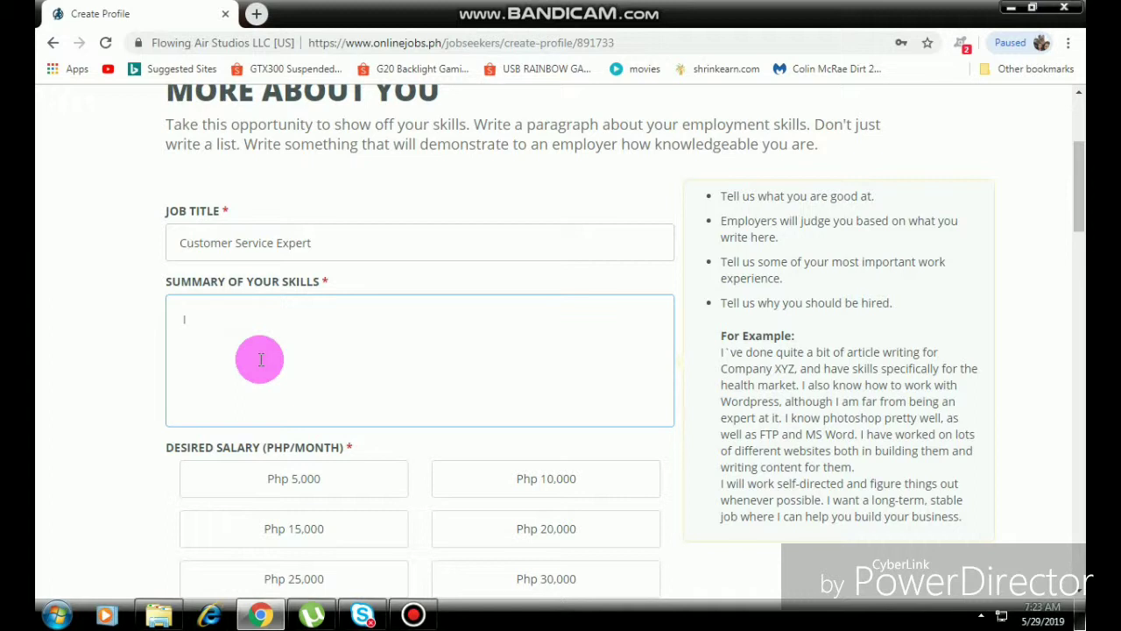
pyautogui.write('I have worked as a Custo')
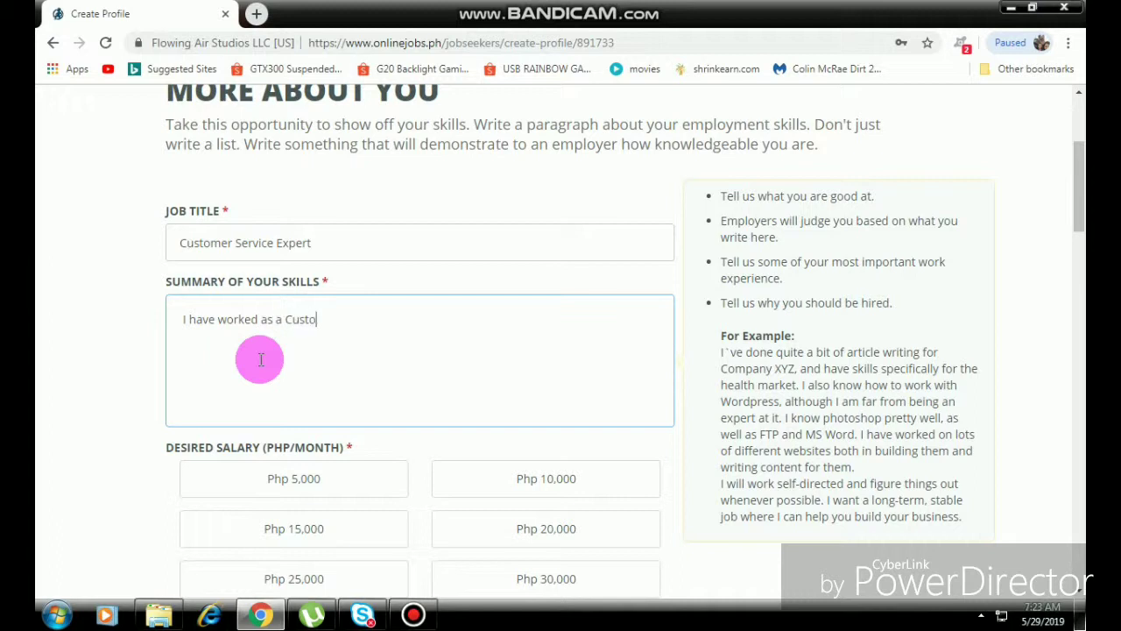
pyautogui.write('mer Service Expert for almost')
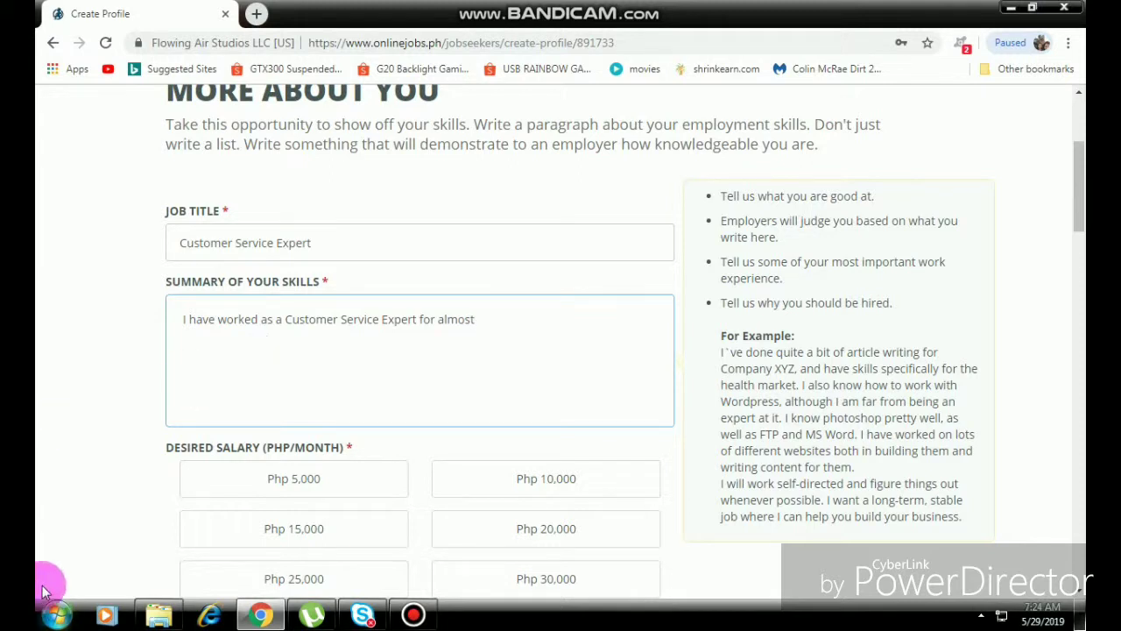
pyautogui.click(428, 619)
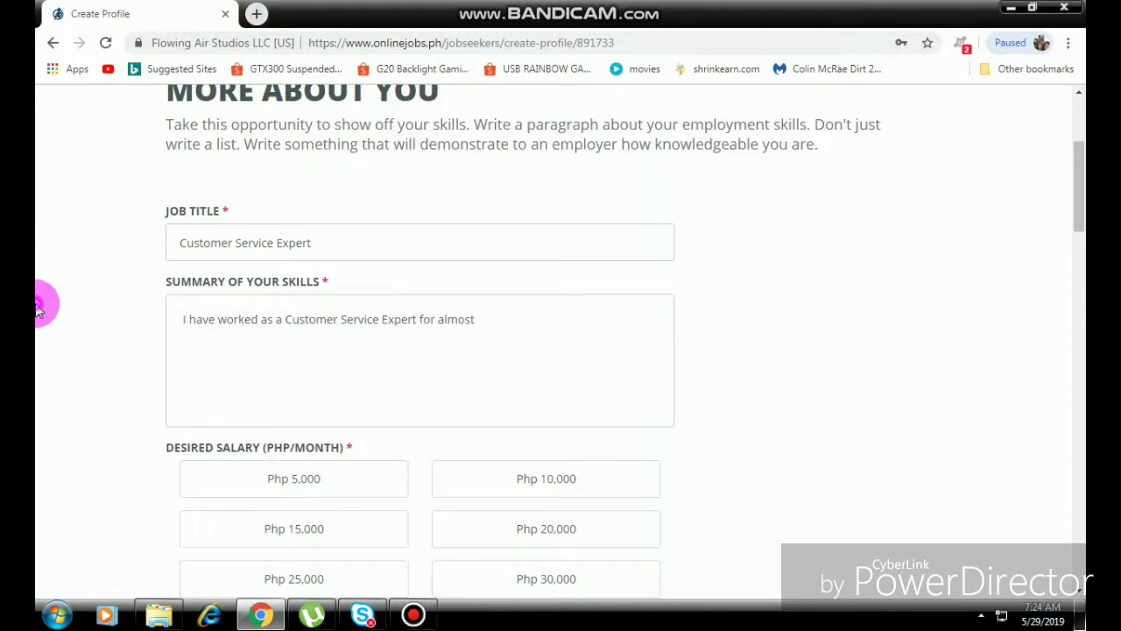
pyautogui.click(506, 316)
pyautogui.write('2 years')
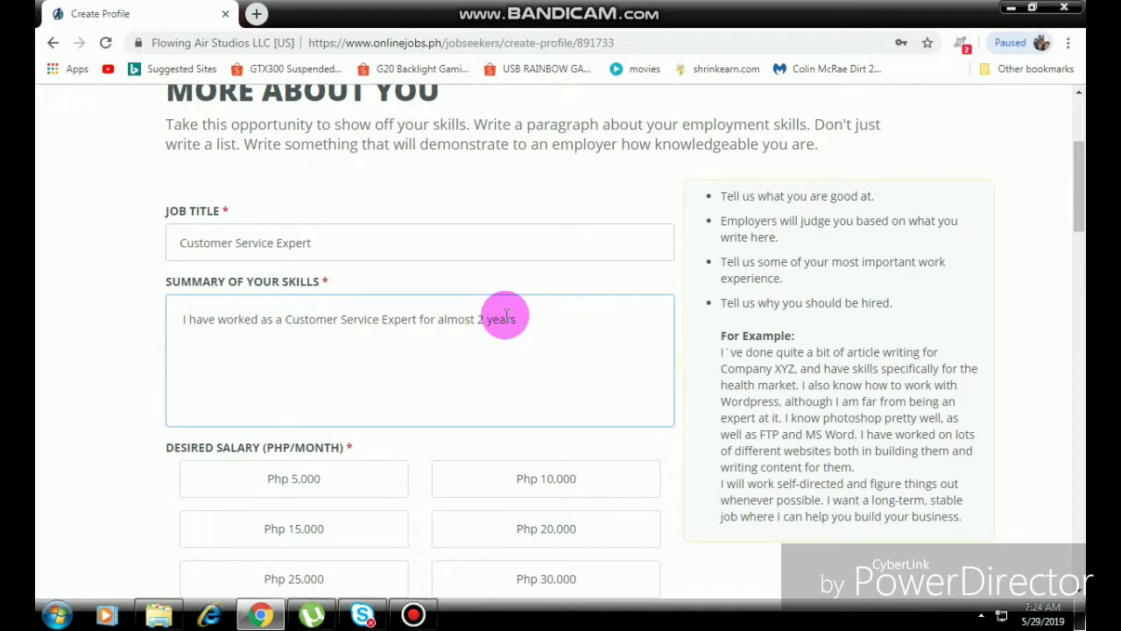
pyautogui.write(' and ave')
pyautogui.press('BackSpace')
pyautogui.press('BackSpace')
pyautogui.press('BackSpace')
pyautogui.write('have ha')
pyautogui.write('ndled ')
pyautogui.write('in')
# Finish the summary about handling multiple customers with Leading International Telco Companies.
pyautogui.press('BackSpace')
pyautogui.write('multiple')
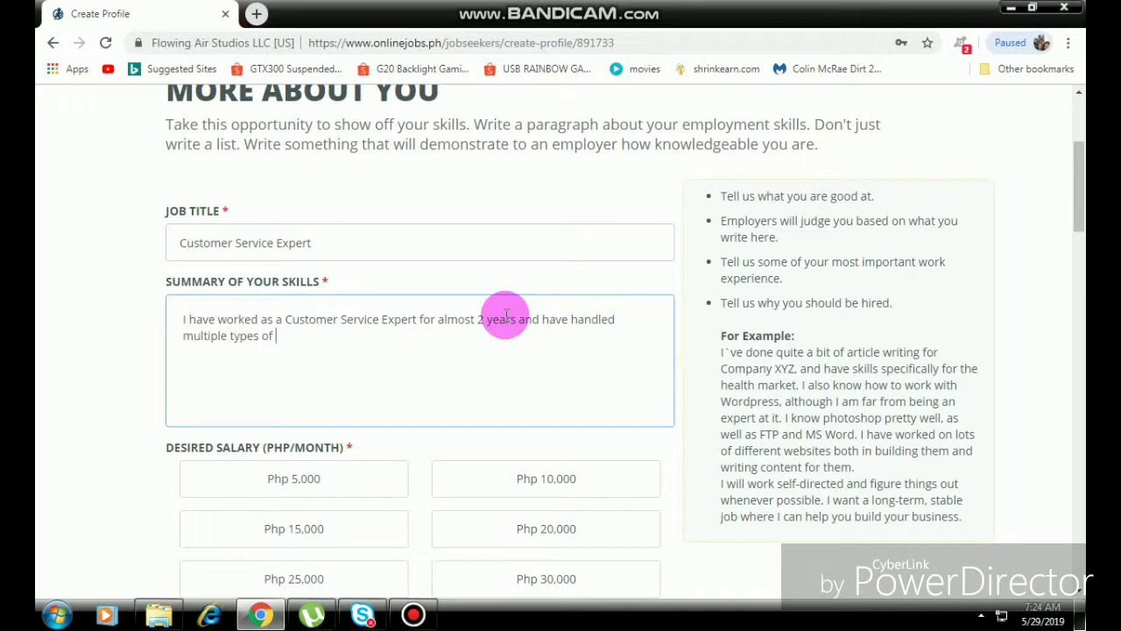
pyautogui.press('Menu')
pyautogui.click(508, 333)
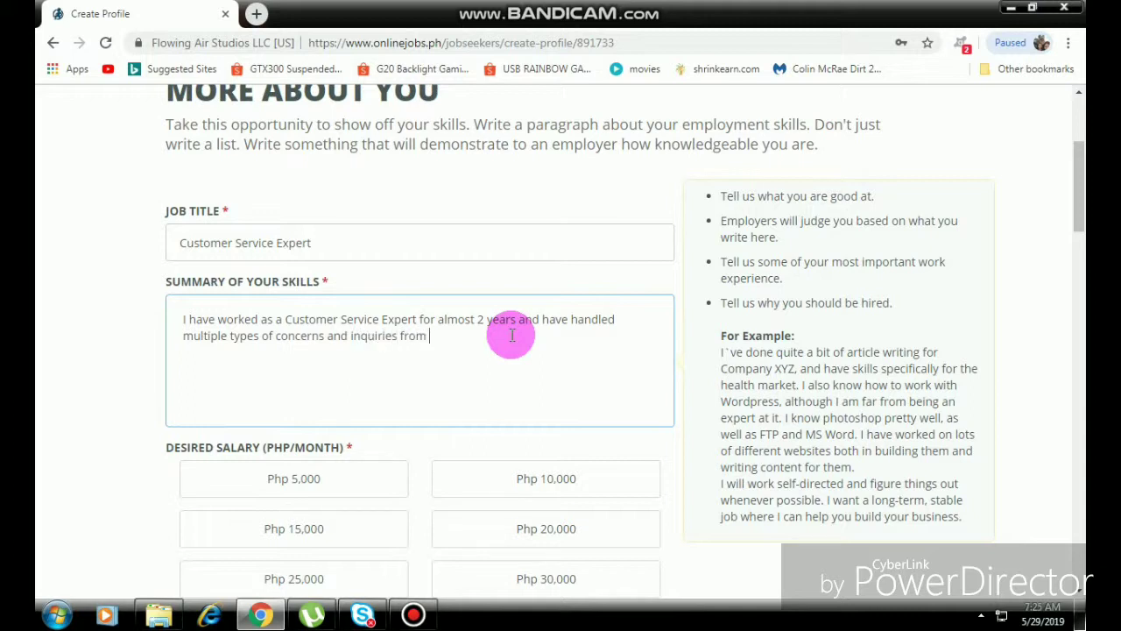
pyautogui.write('mers in the United')
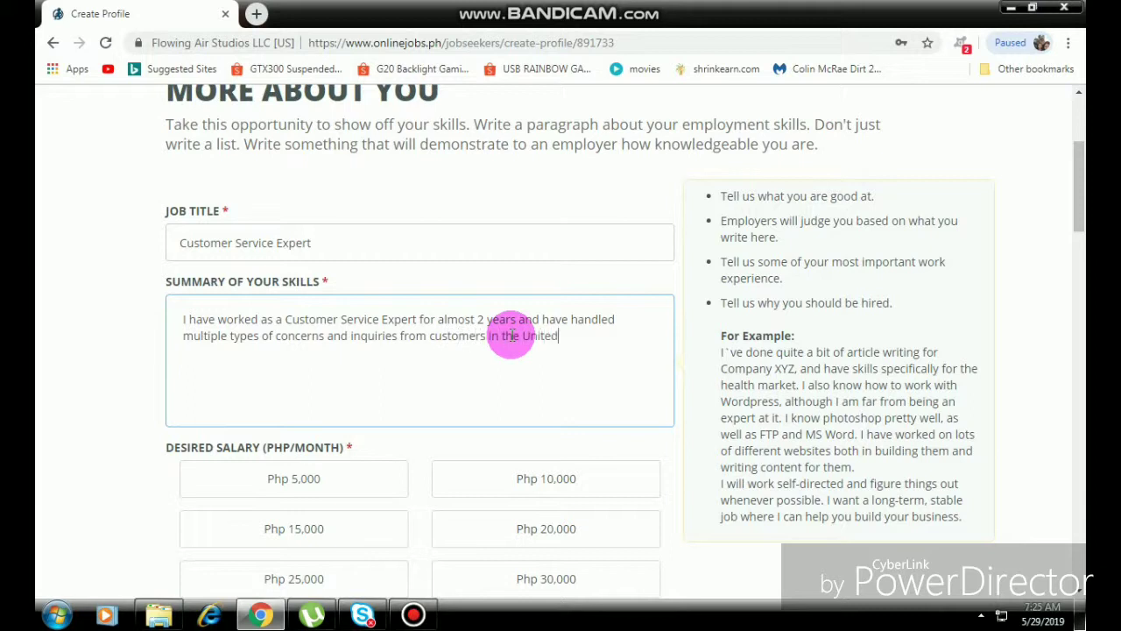
pyautogui.write('tate')
pyautogui.write('orked with')
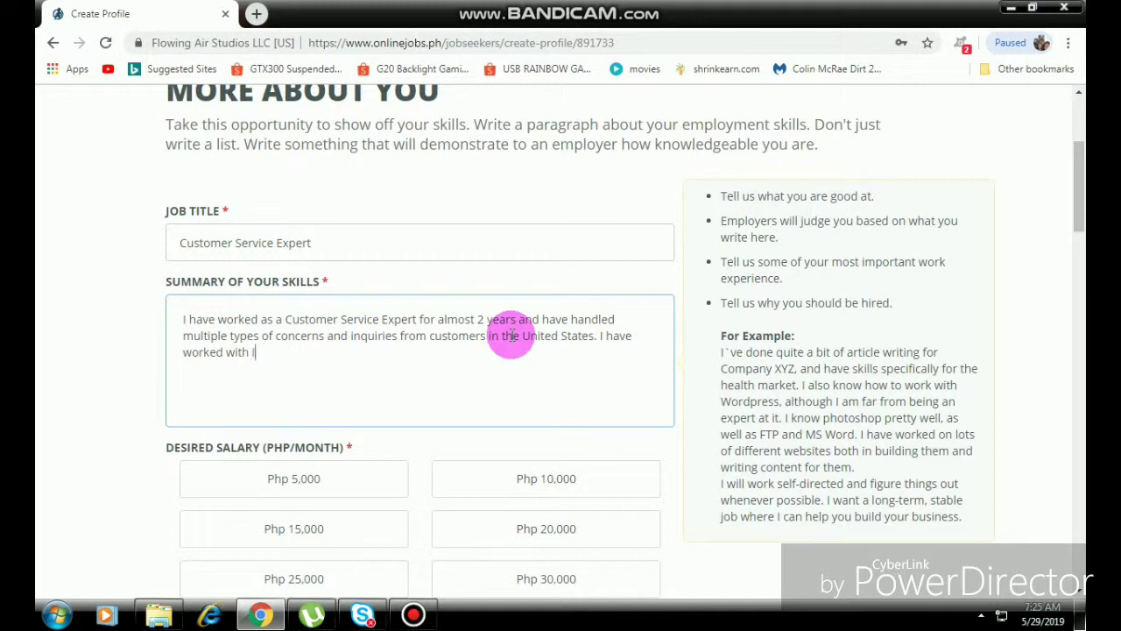
pyautogui.write('International Telco ')
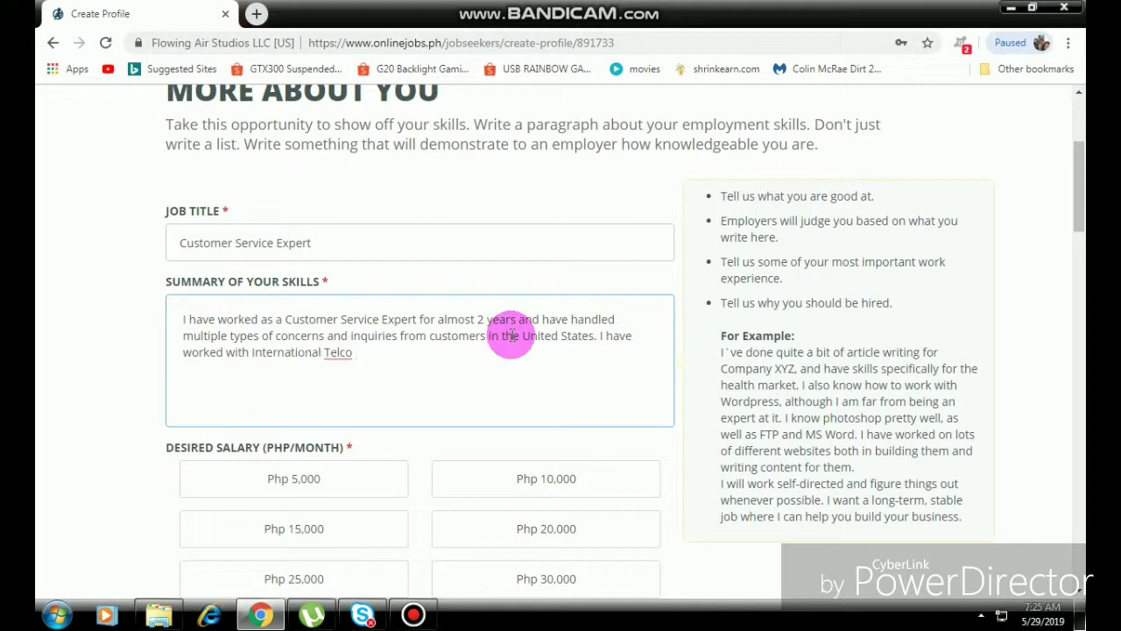
pyautogui.write('Companies')
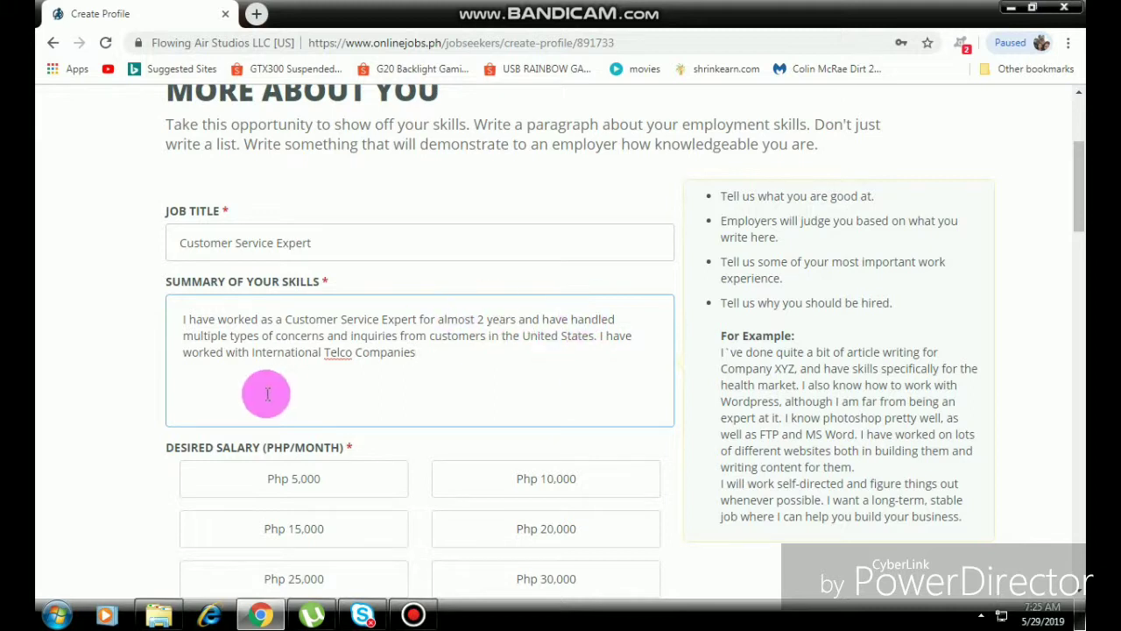
pyautogui.click(251, 354)
pyautogui.write('Leading I')
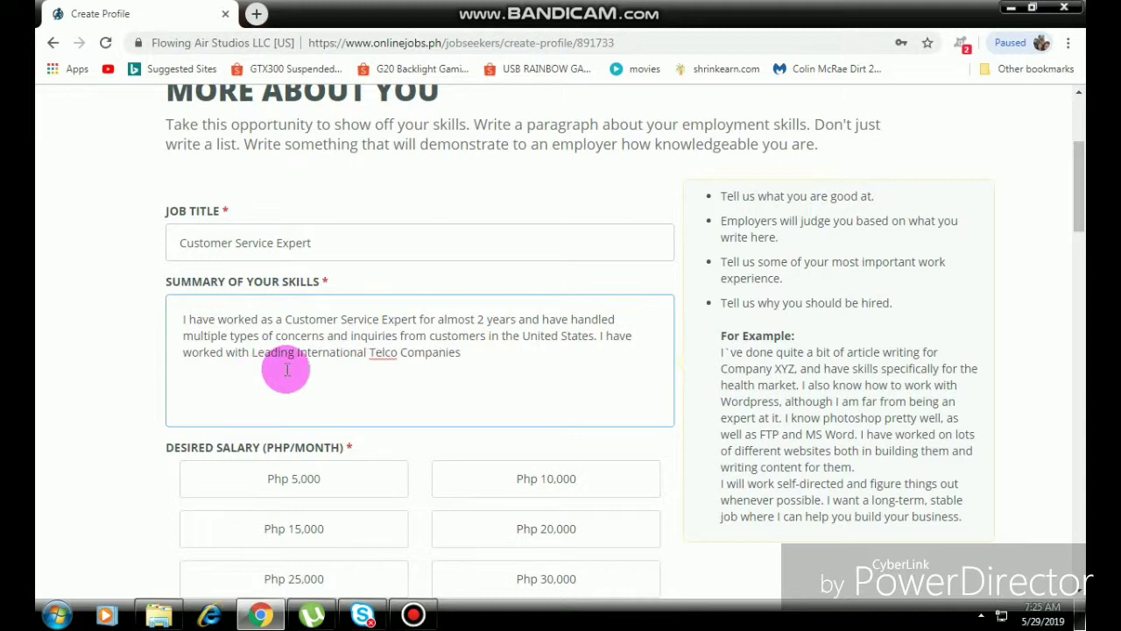
pyautogui.click(511, 362)
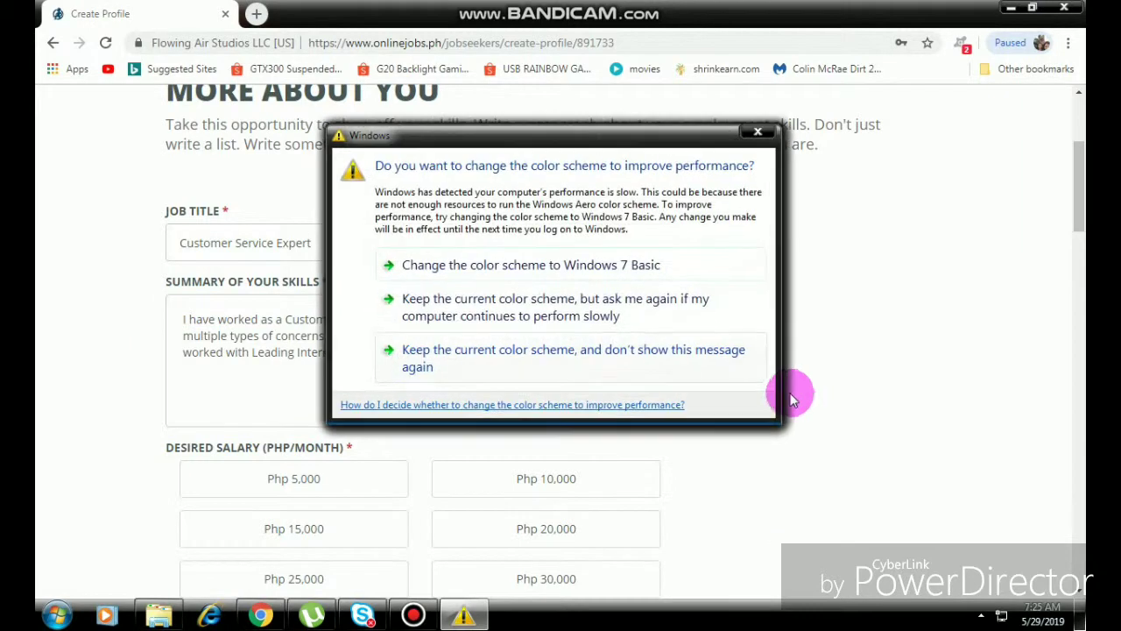
# Close the colour-scheme prompt and set desired monthly salary to Php 25,000.
pyautogui.click(755, 132)
pyautogui.scroll(-2, 533, 437)
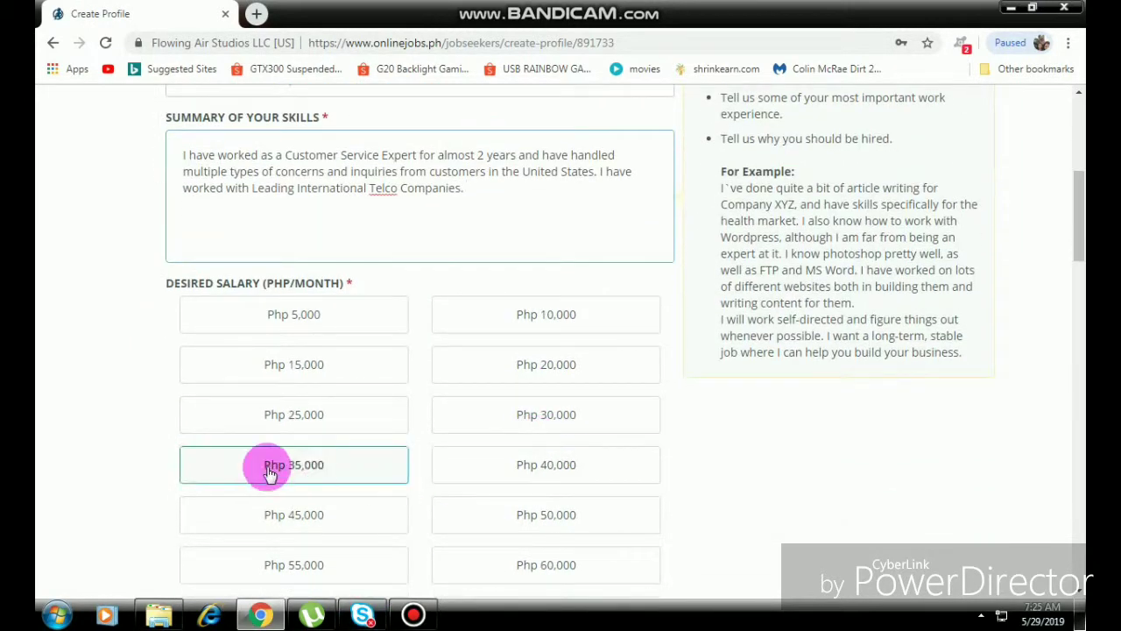
pyautogui.scroll(-2, 64, 411)
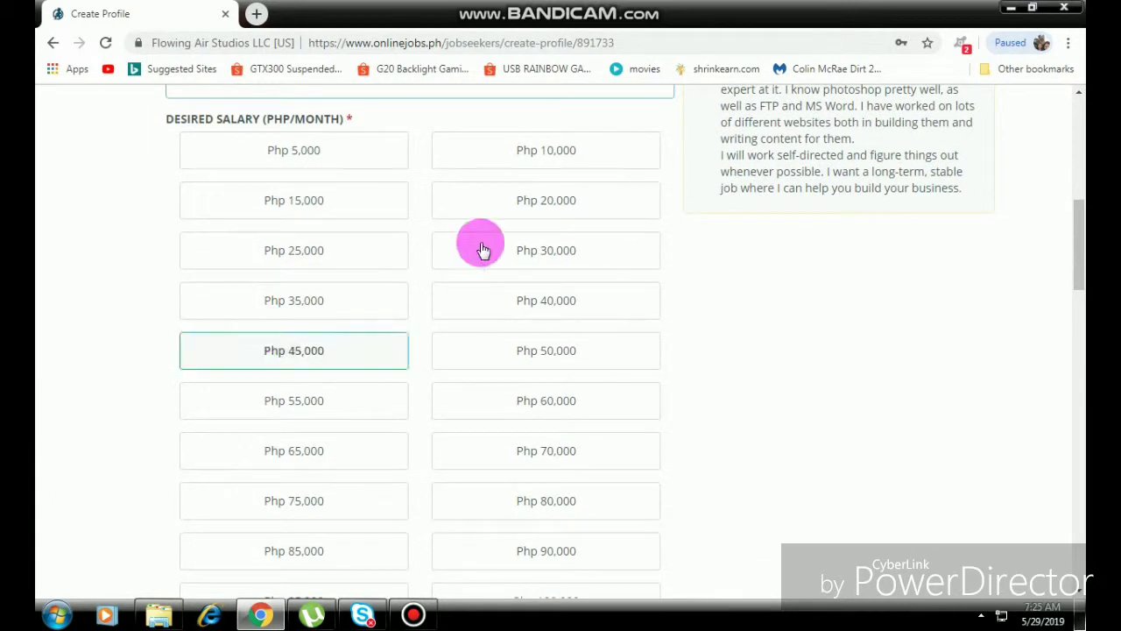
pyautogui.click(619, 252)
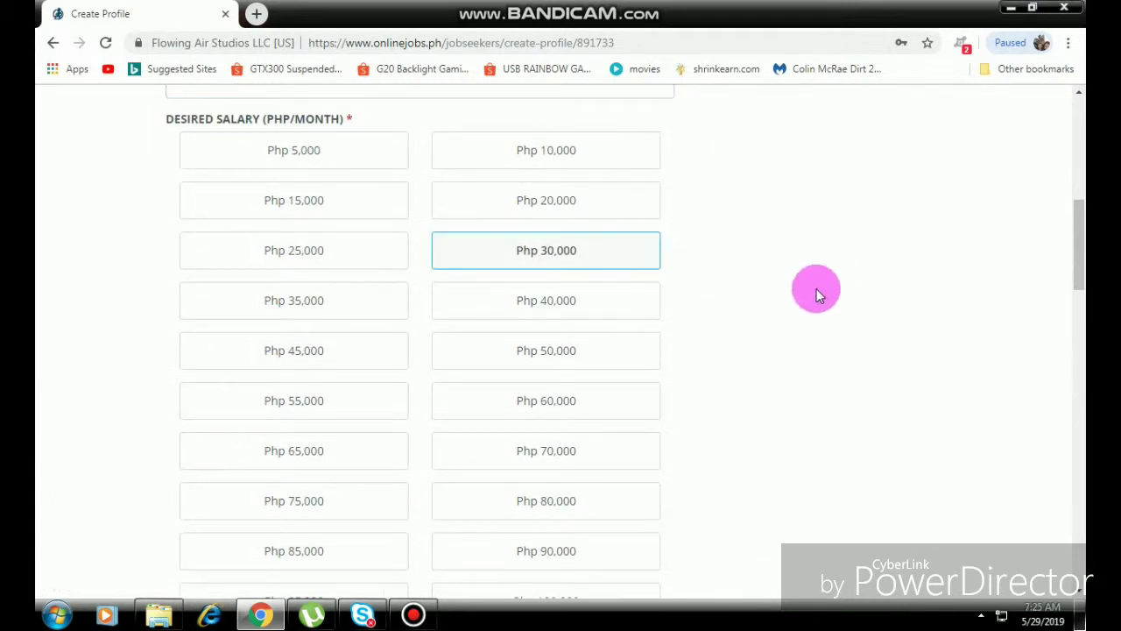
pyautogui.click(254, 247)
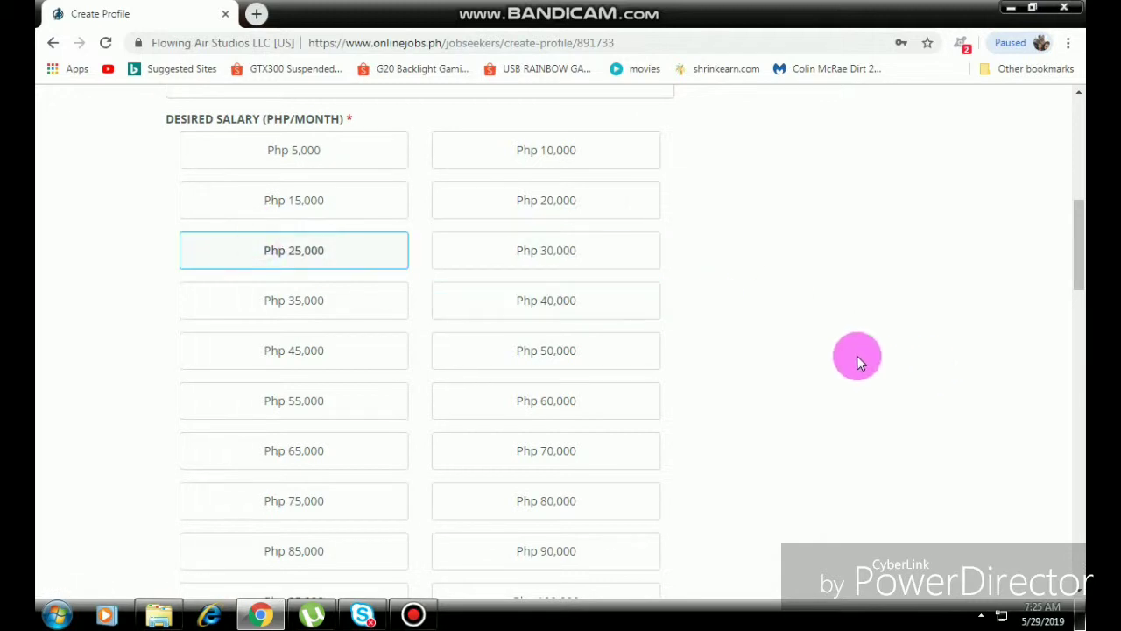
pyautogui.scroll(-5, 859, 360)
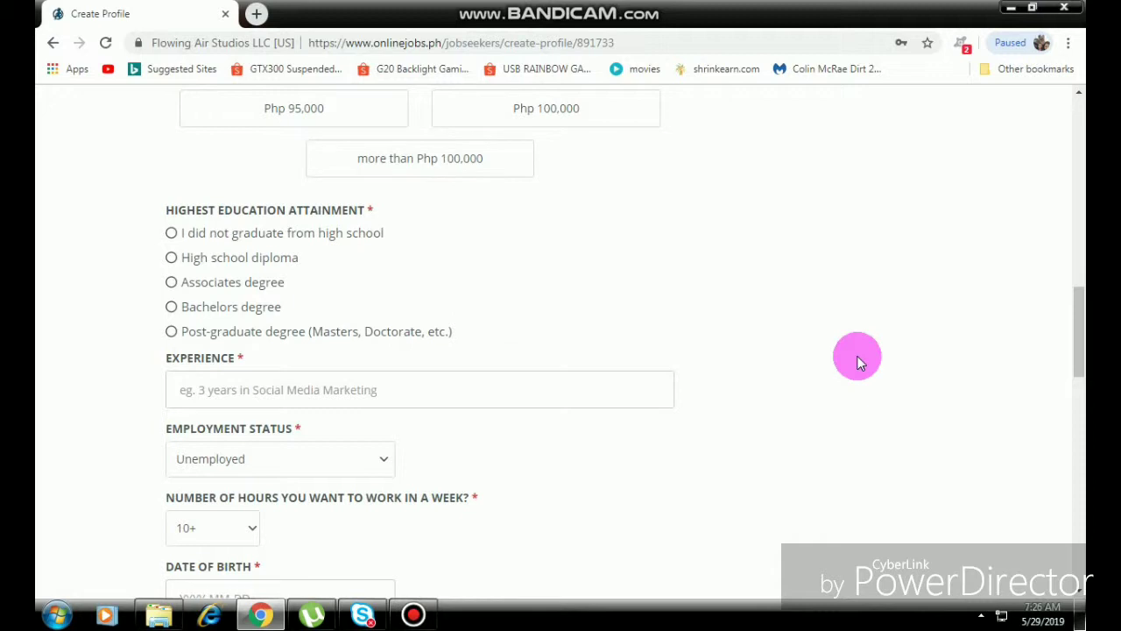
# Choose High school diploma as the highest education attainment.
pyautogui.click(171, 258)
pyautogui.scroll(-2, 651, 264)
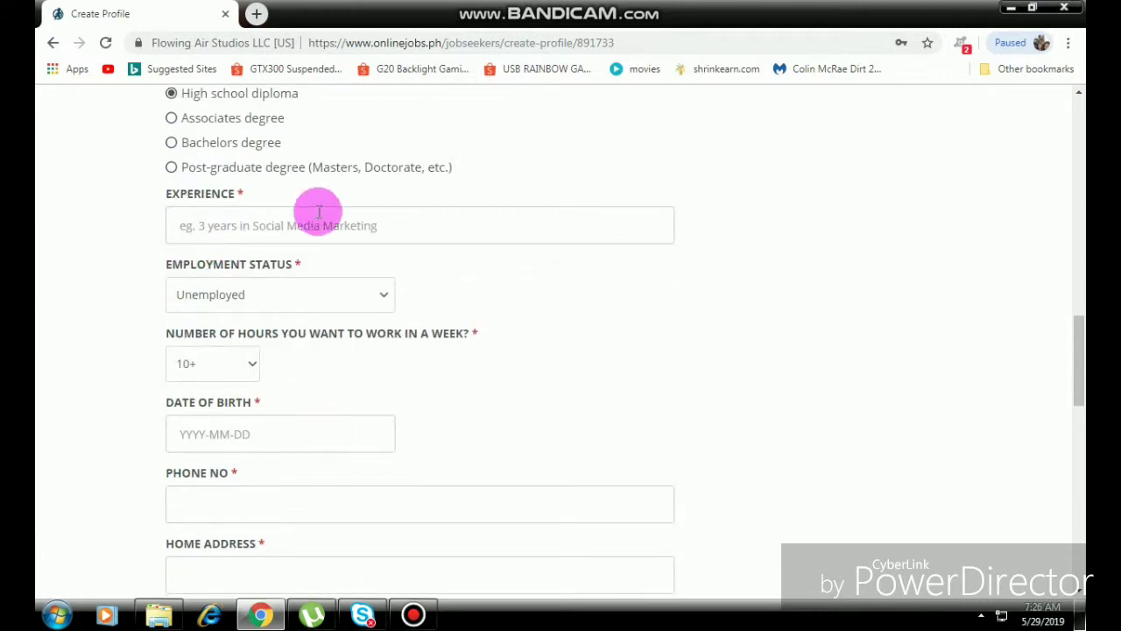
pyautogui.scroll(1, 534, 331)
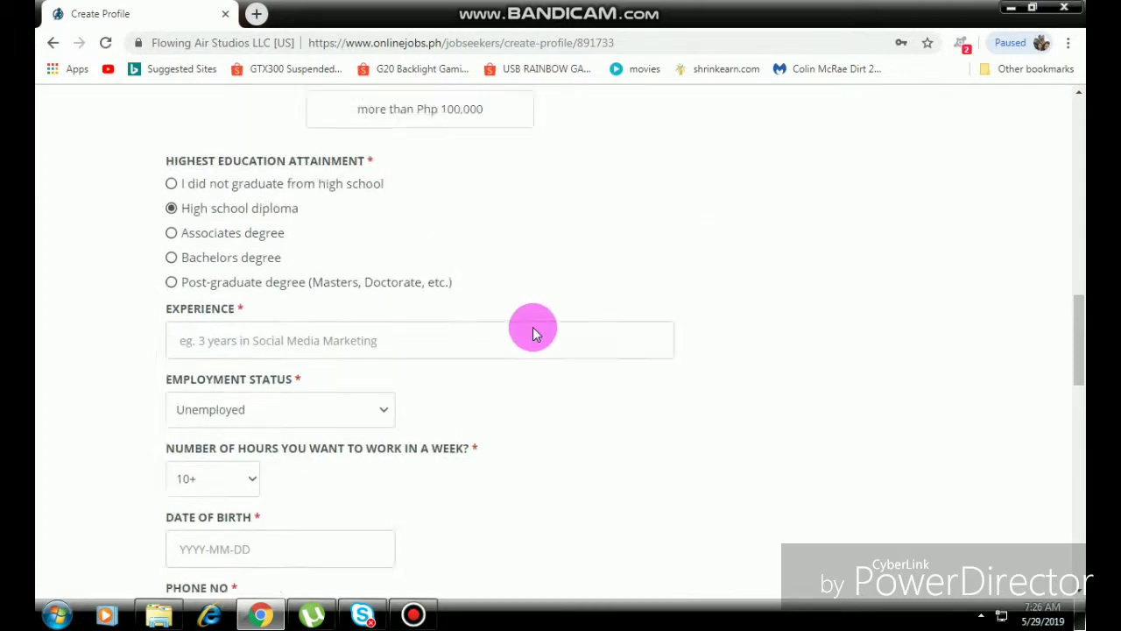
pyautogui.scroll(-8, 533, 332)
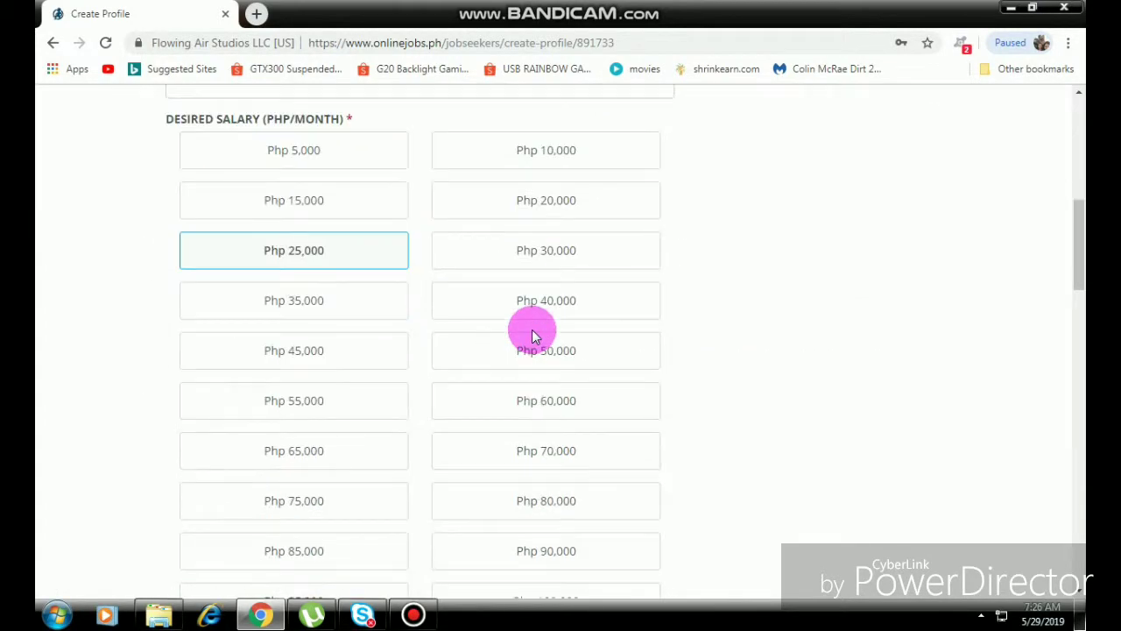
pyautogui.scroll(10, 532, 330)
pyautogui.scroll(-3, 531, 330)
pyautogui.scroll(3, 532, 329)
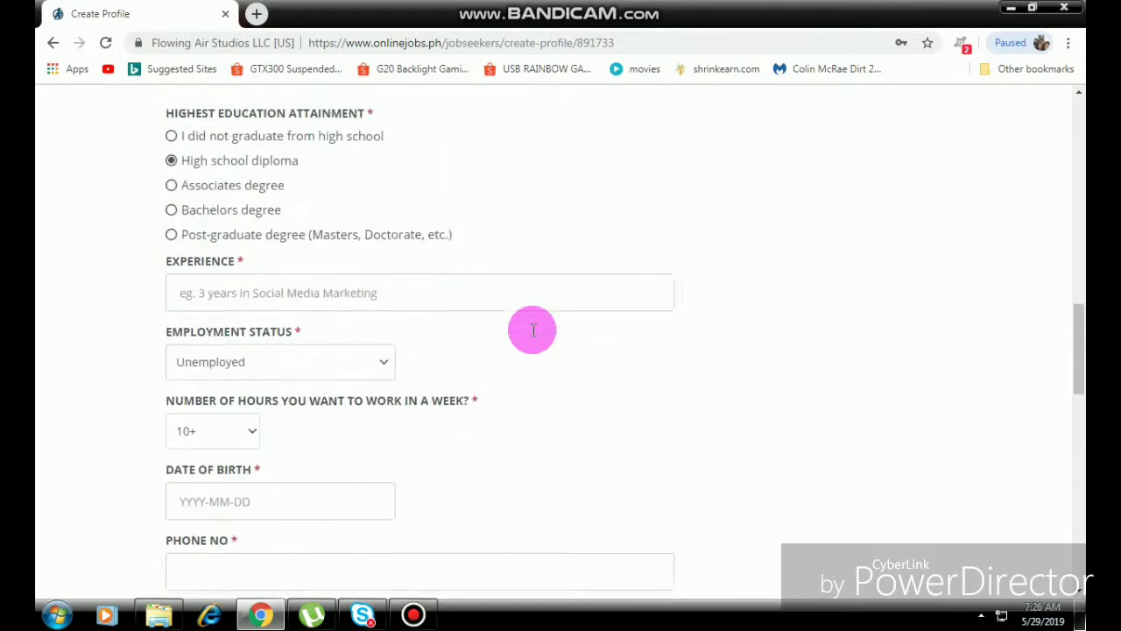
# Fill the Experience field and move on to the 'Tell us your skills' rating page.
pyautogui.click(288, 307)
pyautogui.scroll(-5, 508, 342)
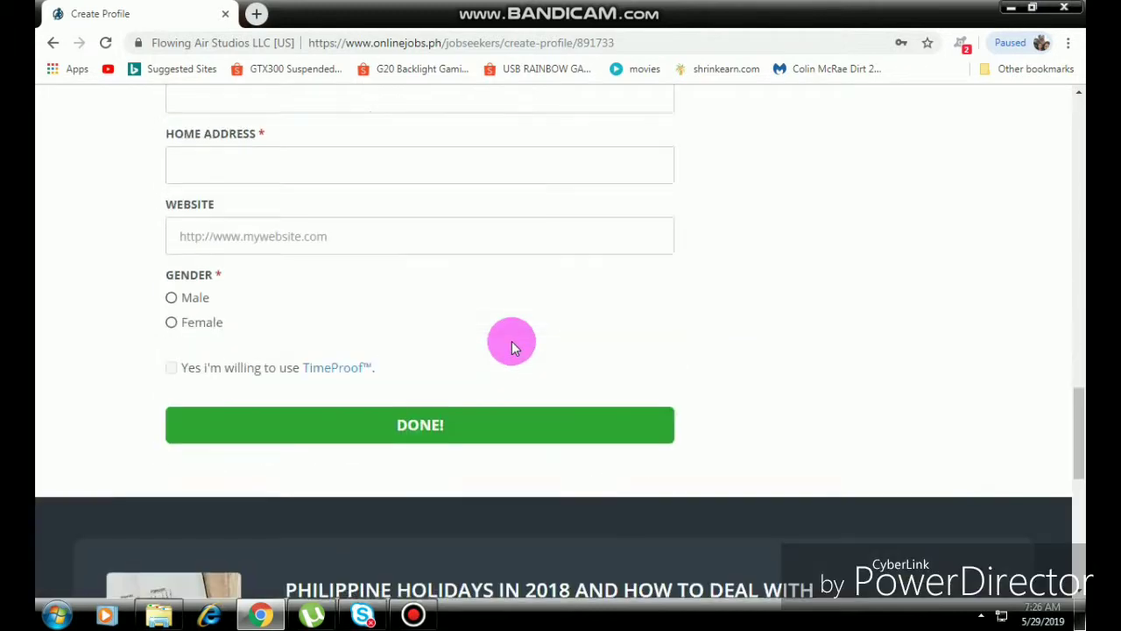
pyautogui.scroll(5, 307, 338)
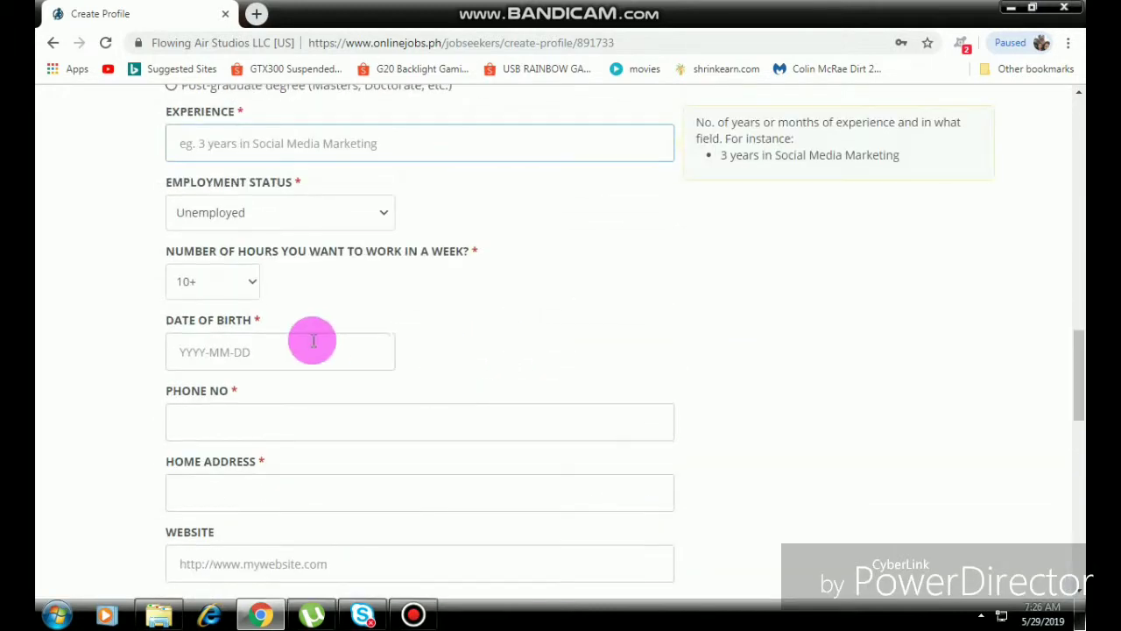
pyautogui.click(258, 226)
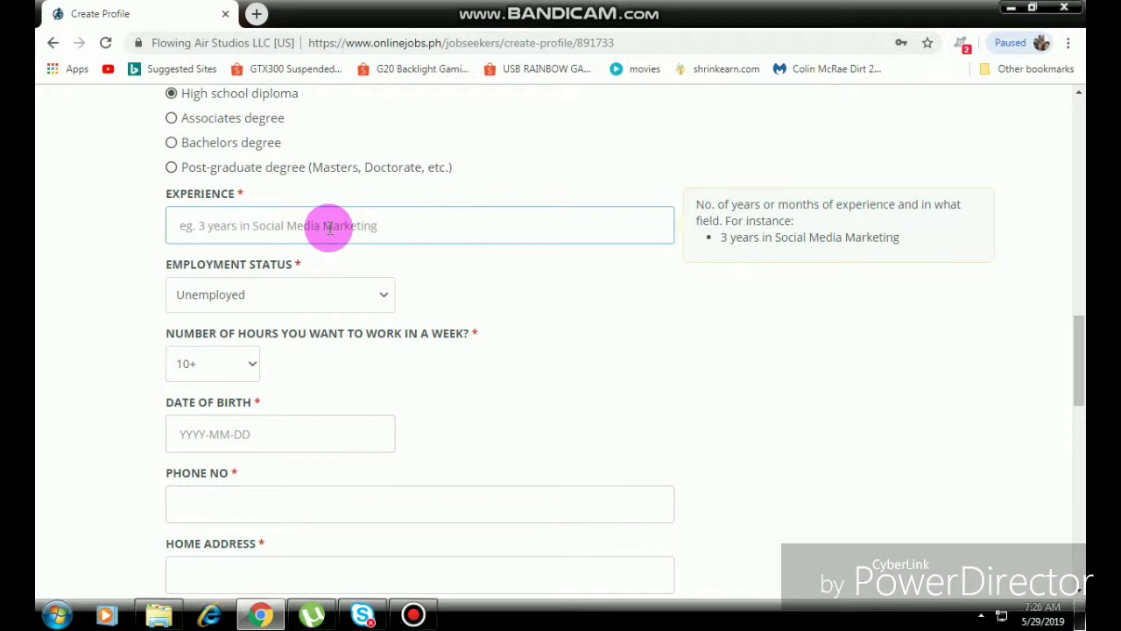
pyautogui.click(413, 615)
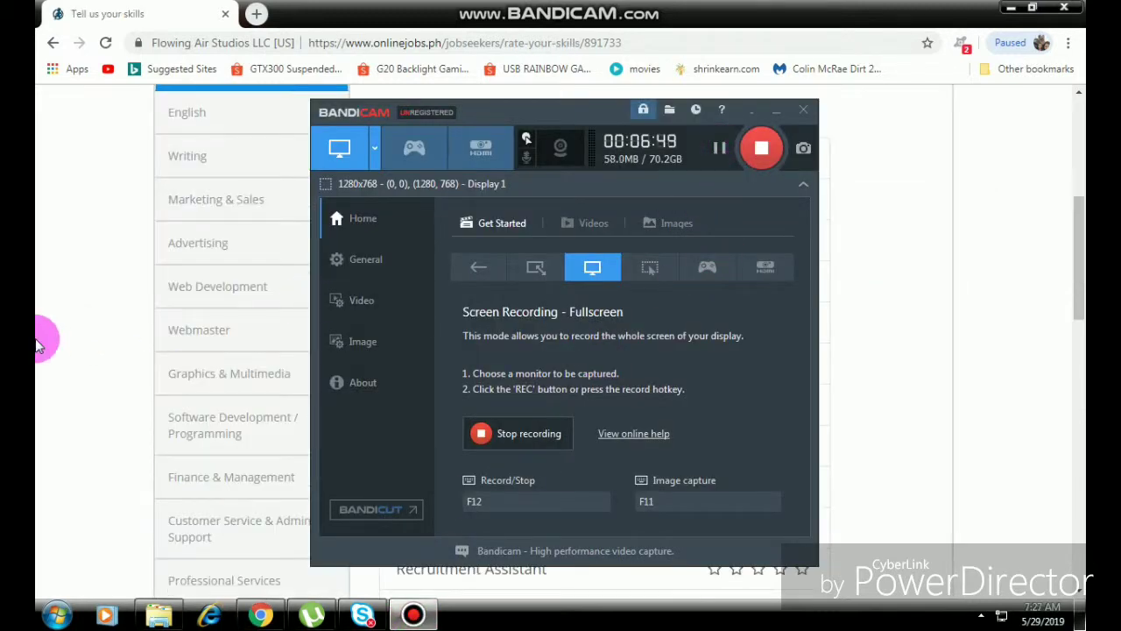
# Rate Admin Assistant 4, Appointment Setter 4, Data Entry 5, Email Management 4, Event Planner 3, Excel 3, HR Management 3, Personal Assistant 4 stars.
pyautogui.click(44, 304)
pyautogui.scroll(2, 411, 378)
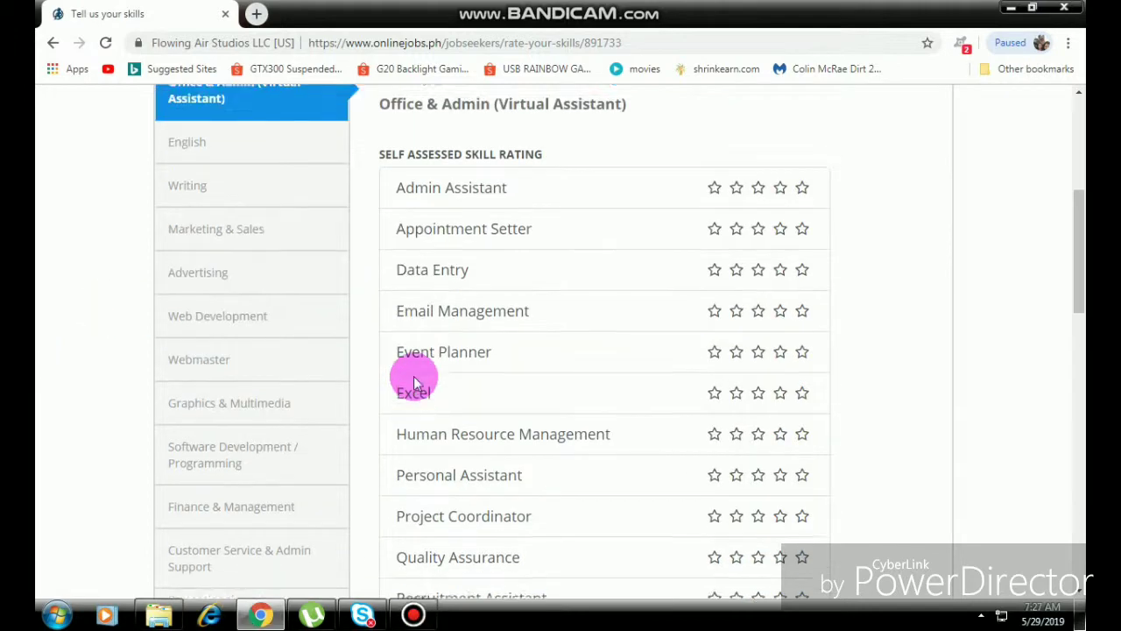
pyautogui.scroll(-1, 957, 350)
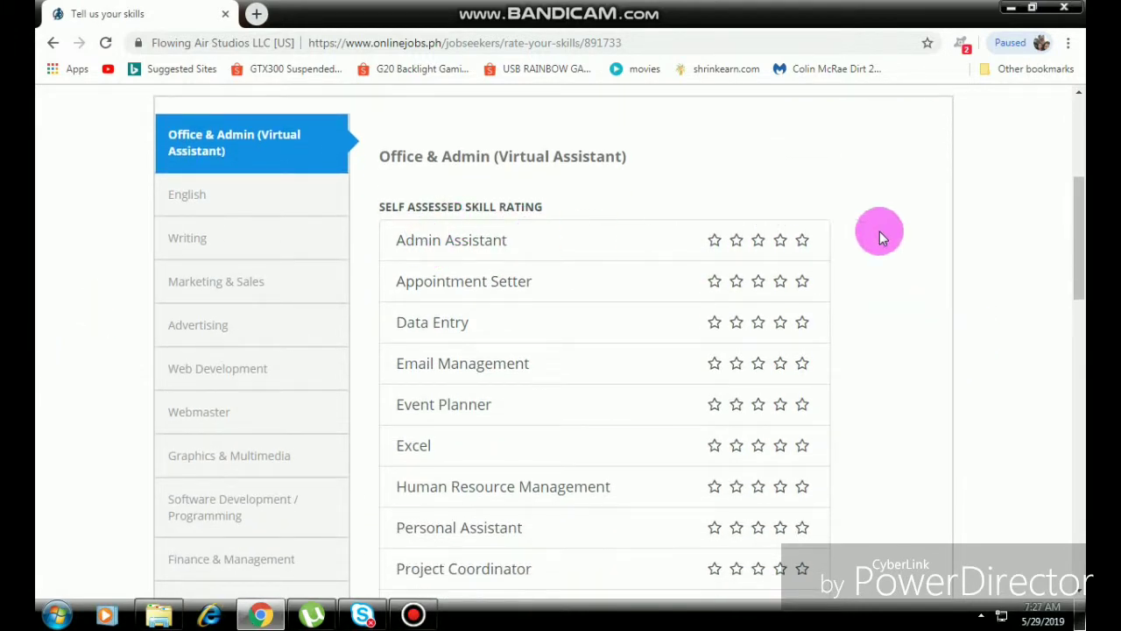
pyautogui.scroll(-1, 880, 231)
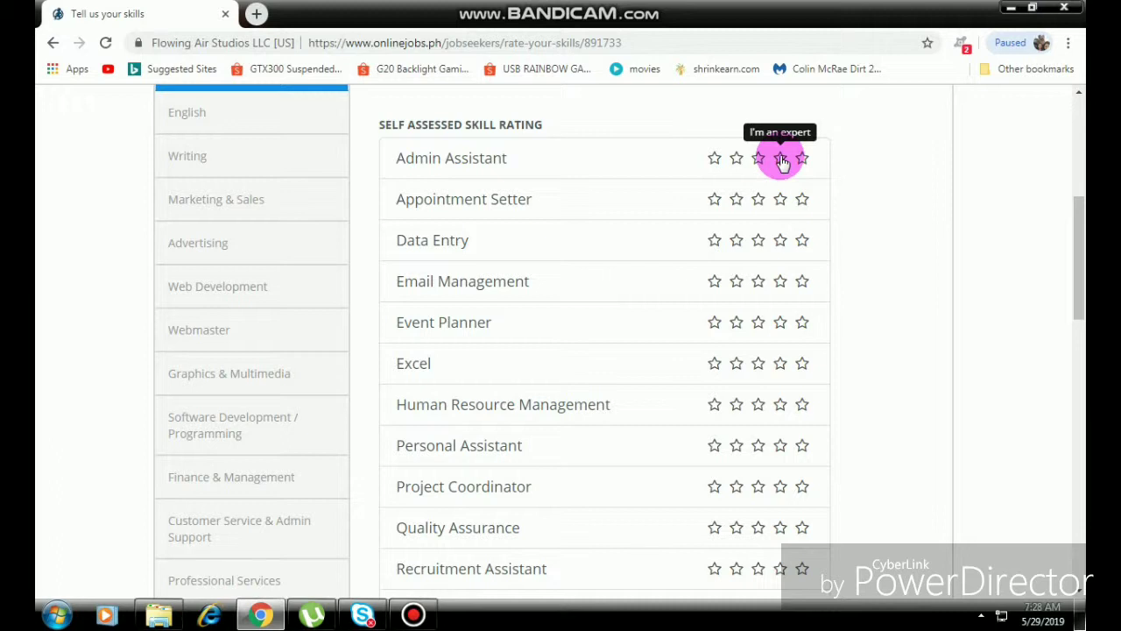
pyautogui.click(780, 159)
pyautogui.click(781, 201)
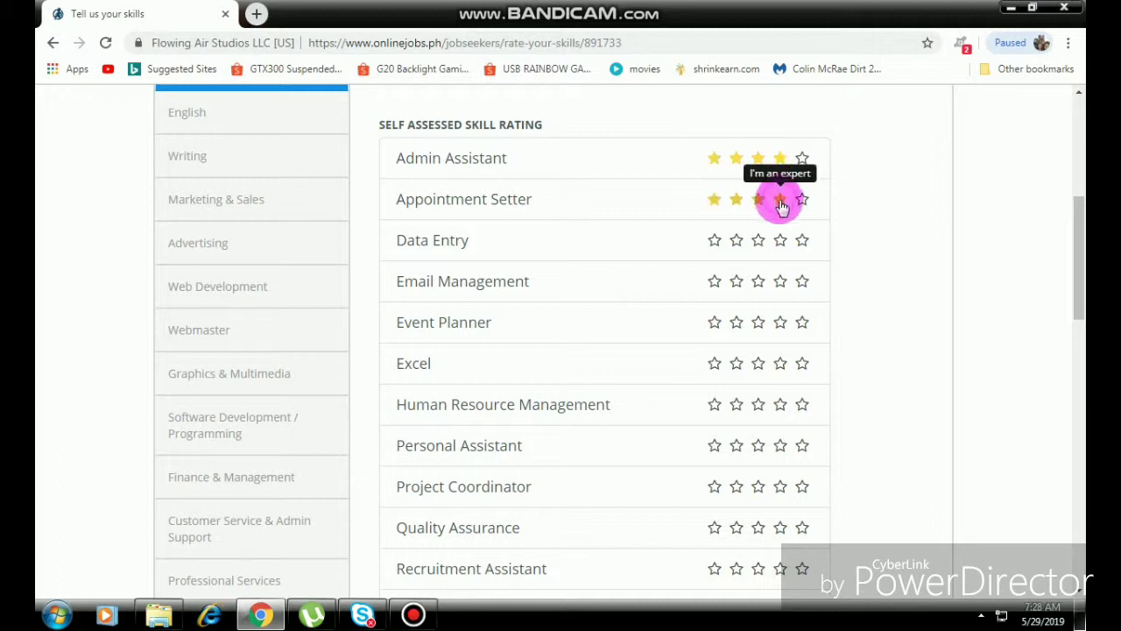
pyautogui.click(802, 241)
pyautogui.scroll(-2, 623, 293)
pyautogui.click(781, 119)
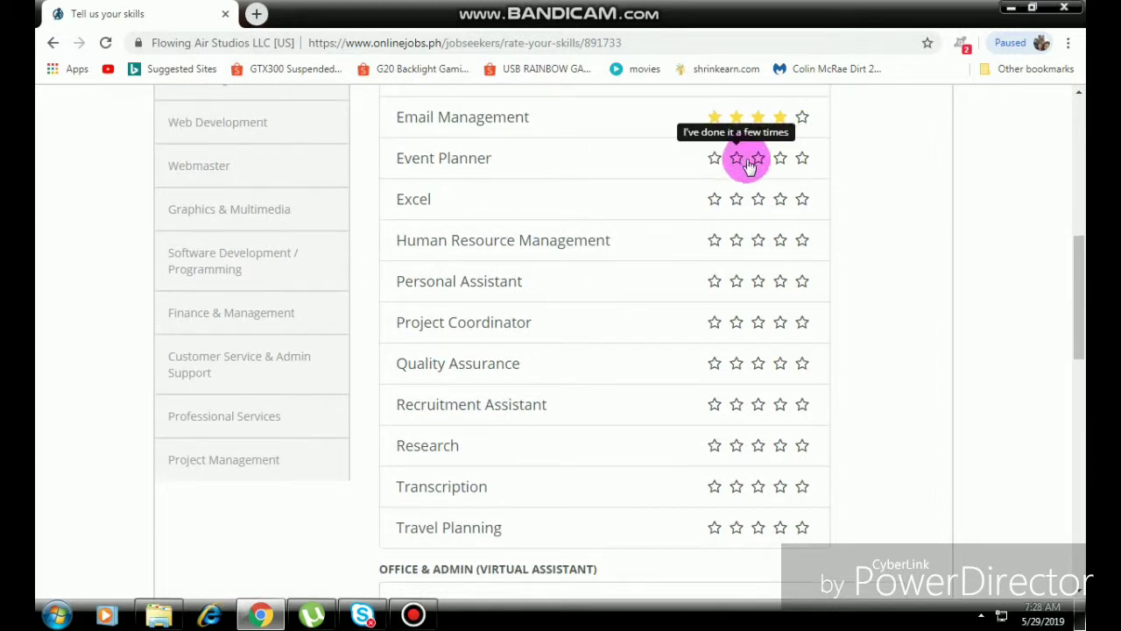
pyautogui.click(758, 166)
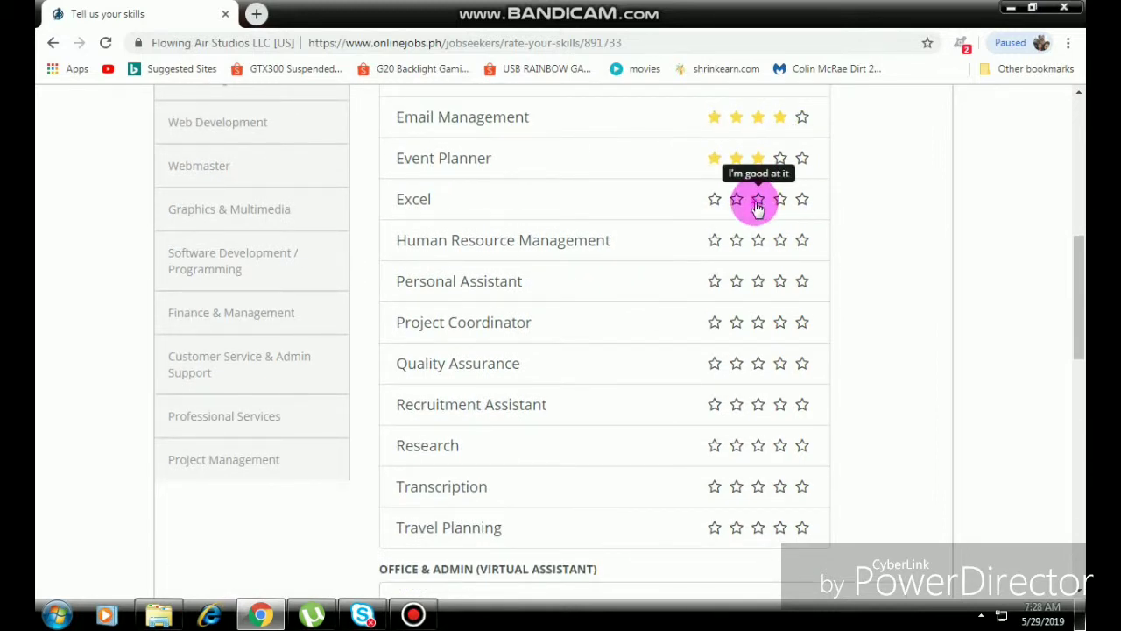
pyautogui.click(757, 203)
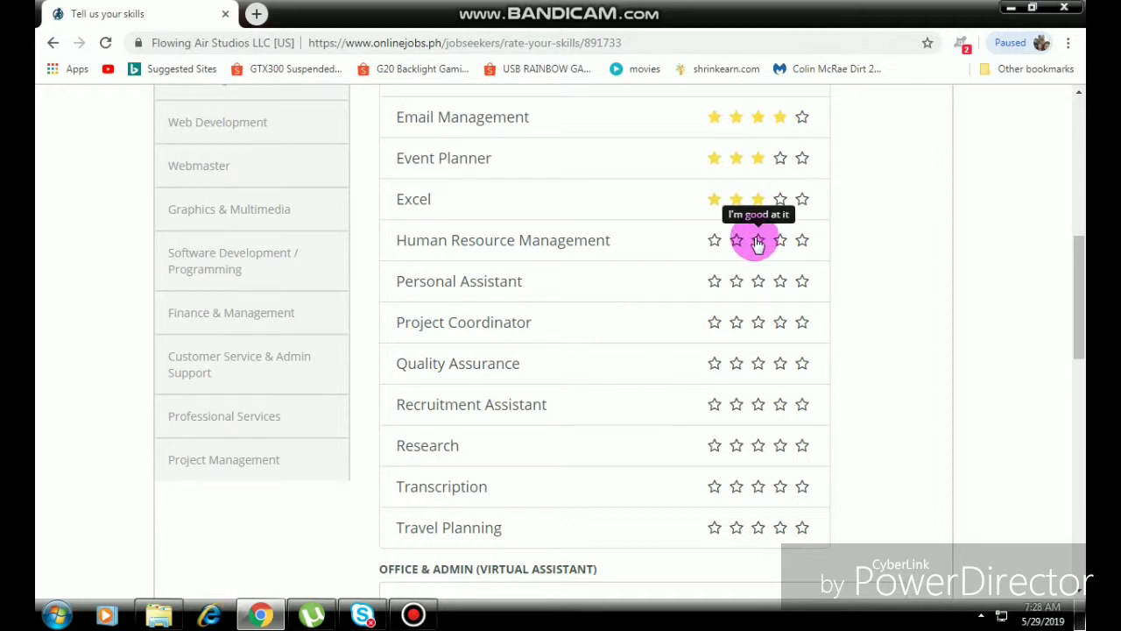
pyautogui.click(758, 241)
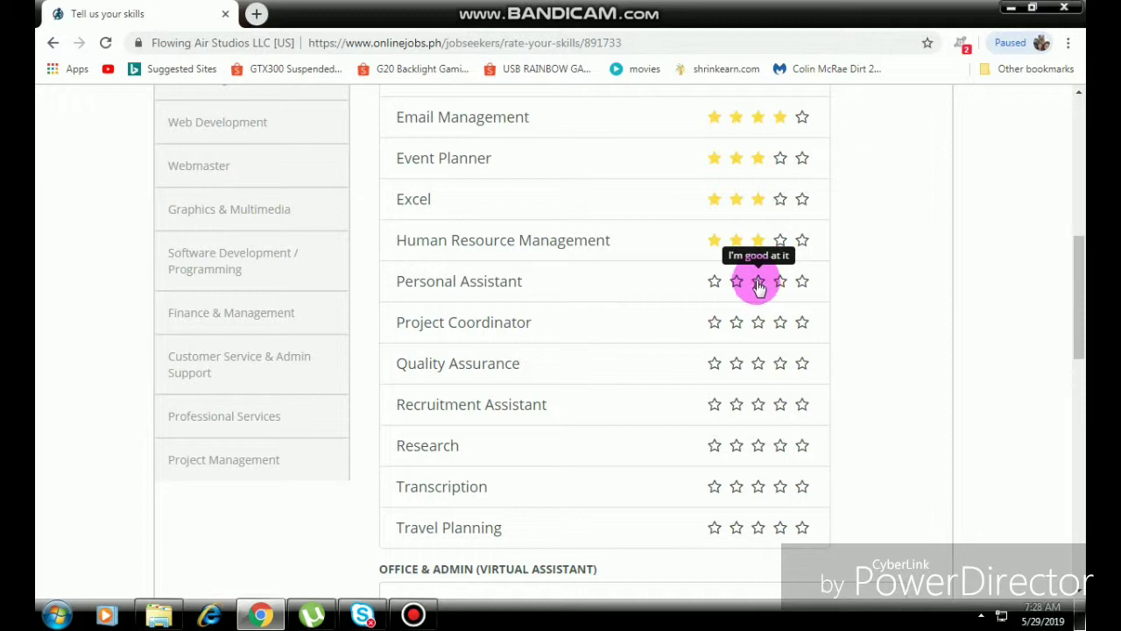
pyautogui.click(780, 284)
# Raise Admin Assistant and Personal Assistant to 5; rate Project Coordinator 3, QA 4, Recruitment 3, Research 4, Transcription 3, Travel Planning 4; save.
pyautogui.scroll(3, 849, 306)
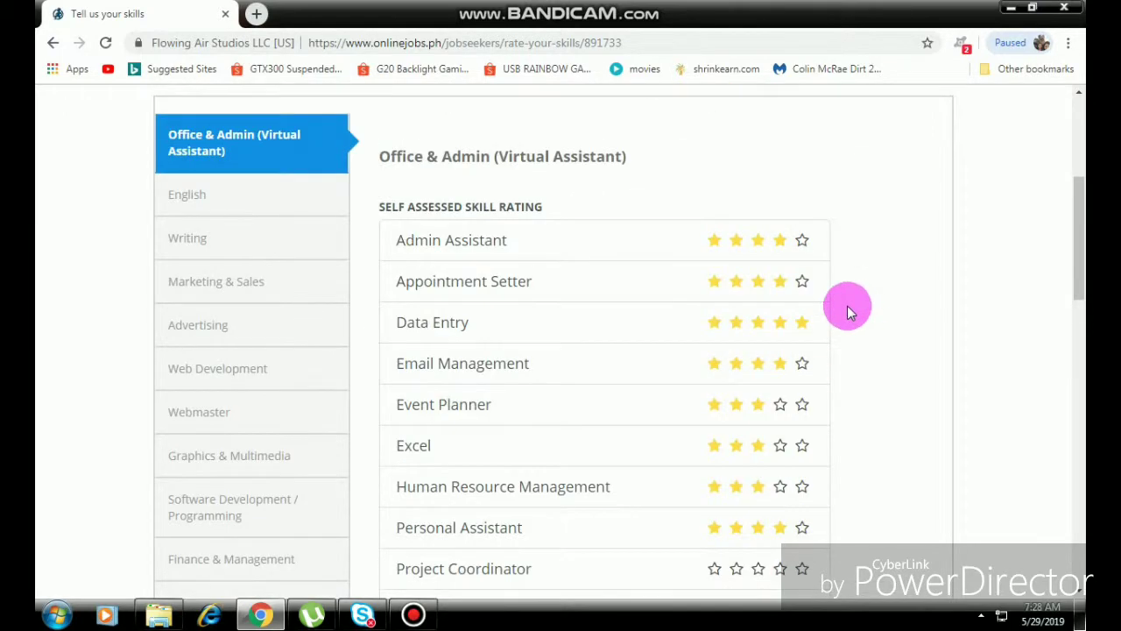
pyautogui.click(806, 241)
pyautogui.scroll(-3, 848, 317)
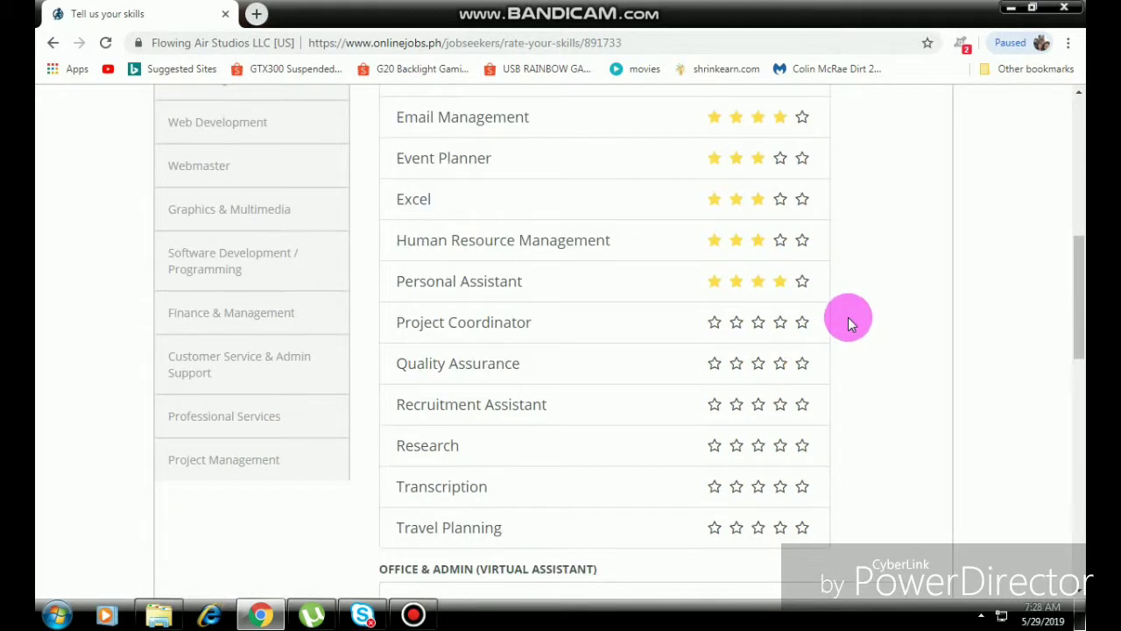
pyautogui.click(802, 282)
pyautogui.scroll(-1, 836, 318)
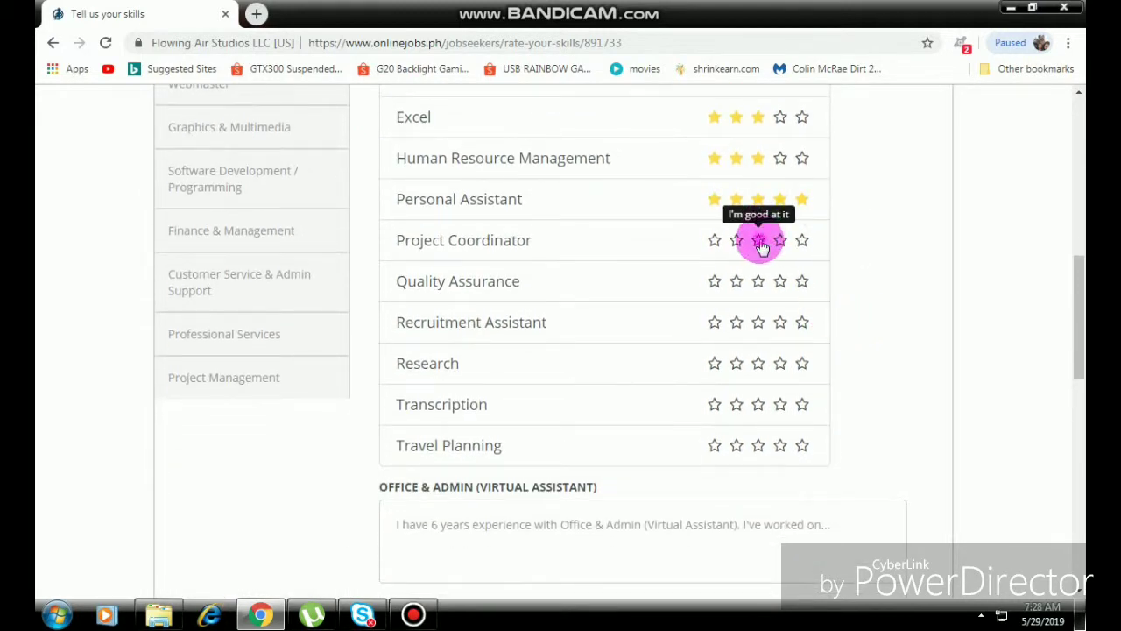
pyautogui.click(755, 240)
pyautogui.scroll(-1, 821, 290)
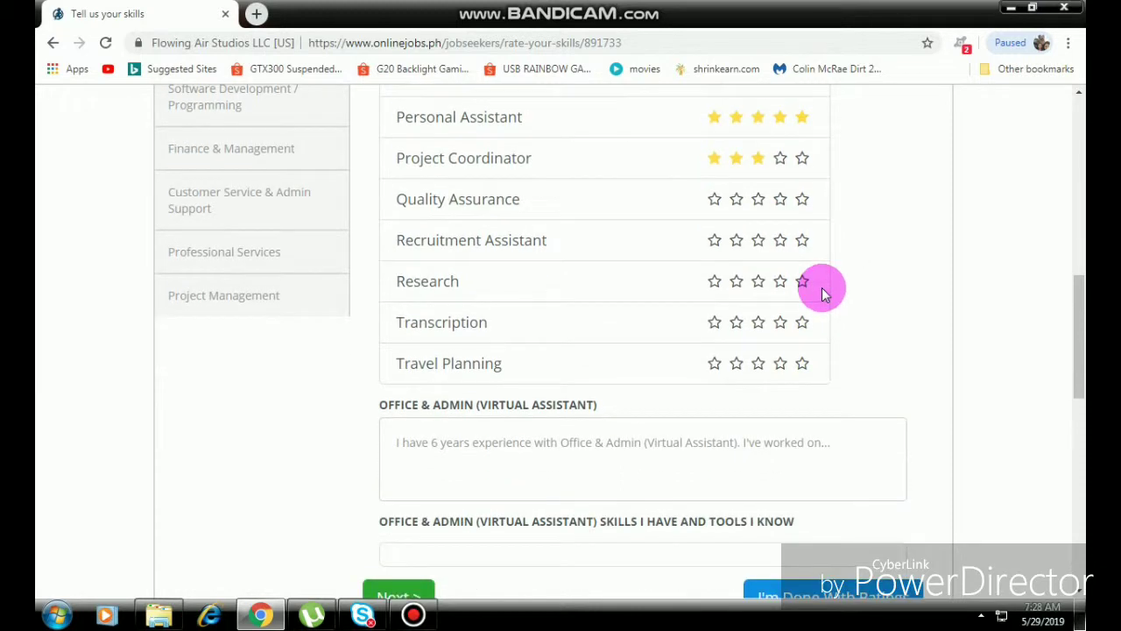
pyautogui.click(782, 205)
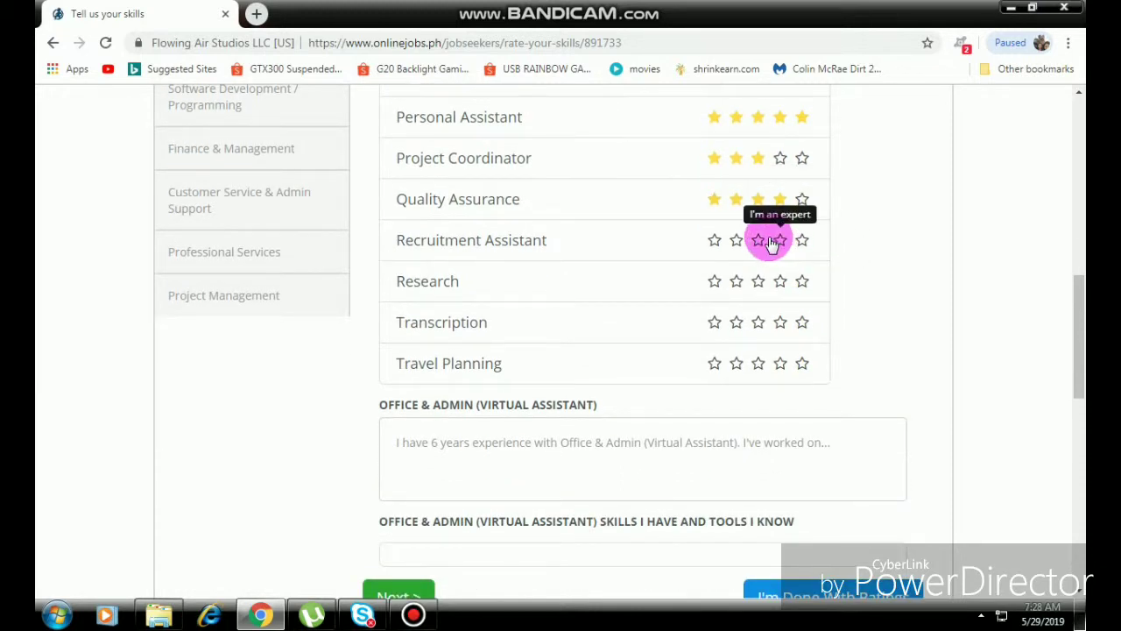
pyautogui.click(755, 240)
pyautogui.click(783, 281)
pyautogui.click(757, 326)
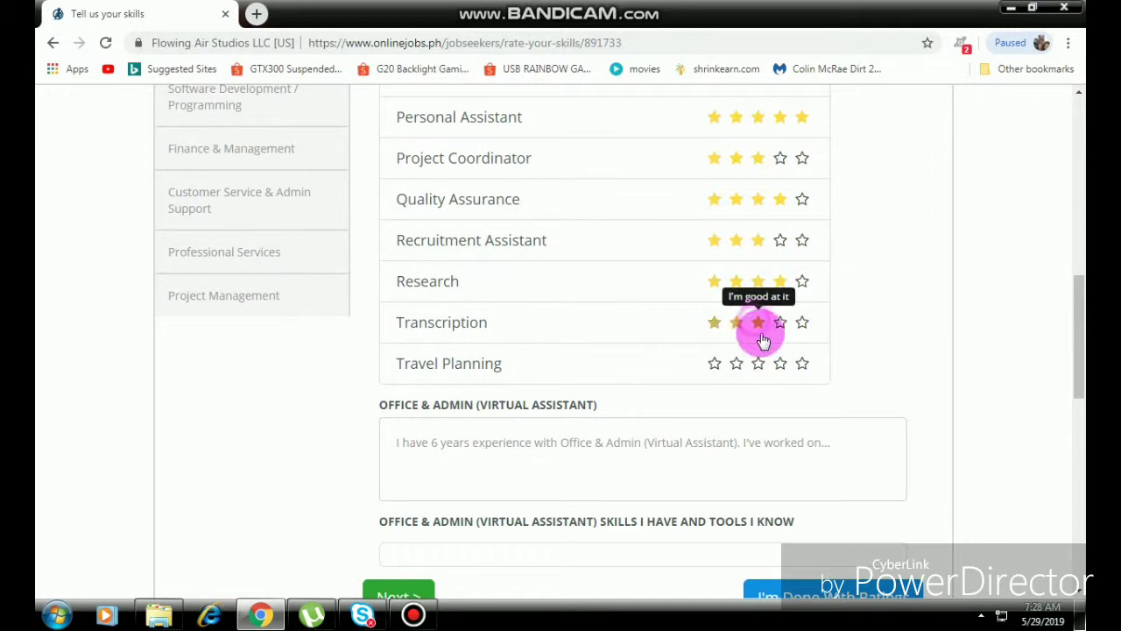
pyautogui.click(780, 364)
pyautogui.scroll(-2, 789, 357)
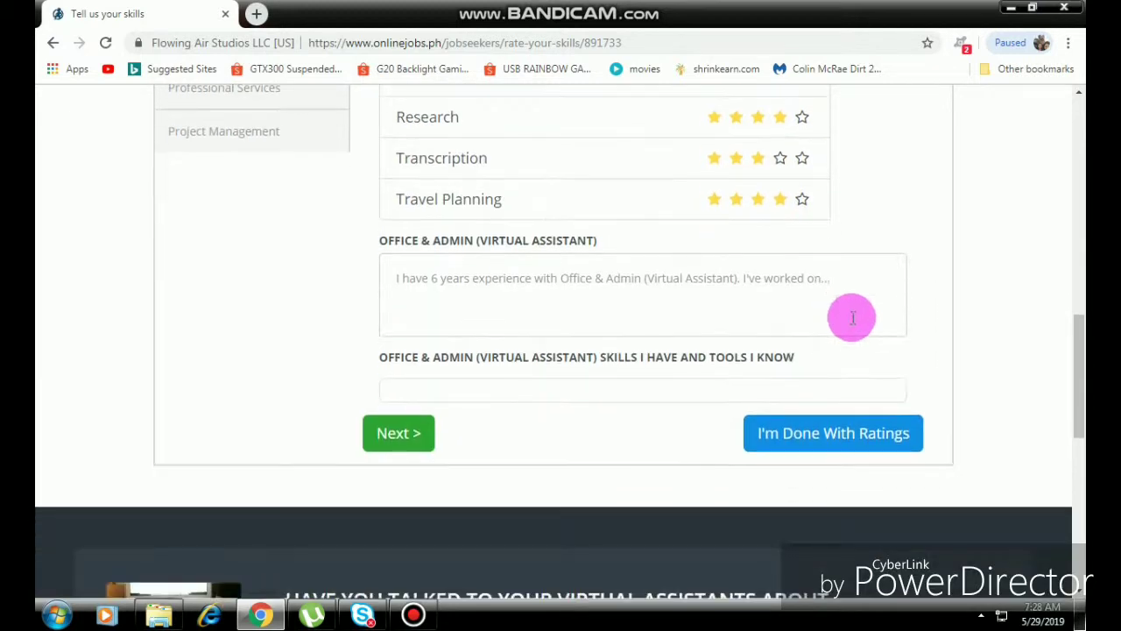
pyautogui.click(548, 295)
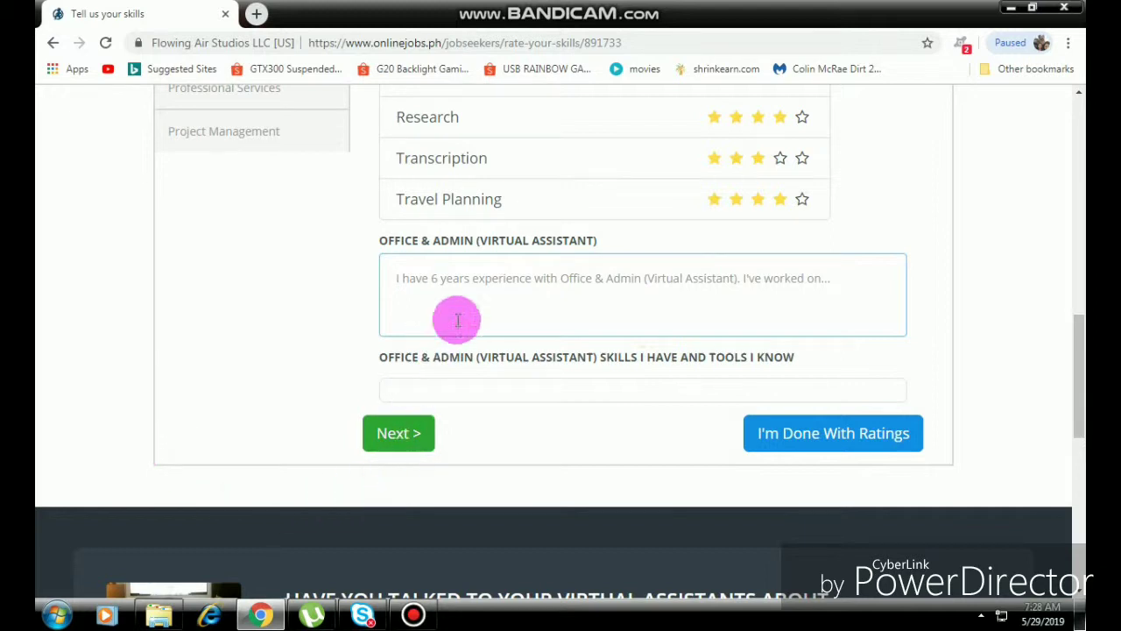
pyautogui.click(397, 439)
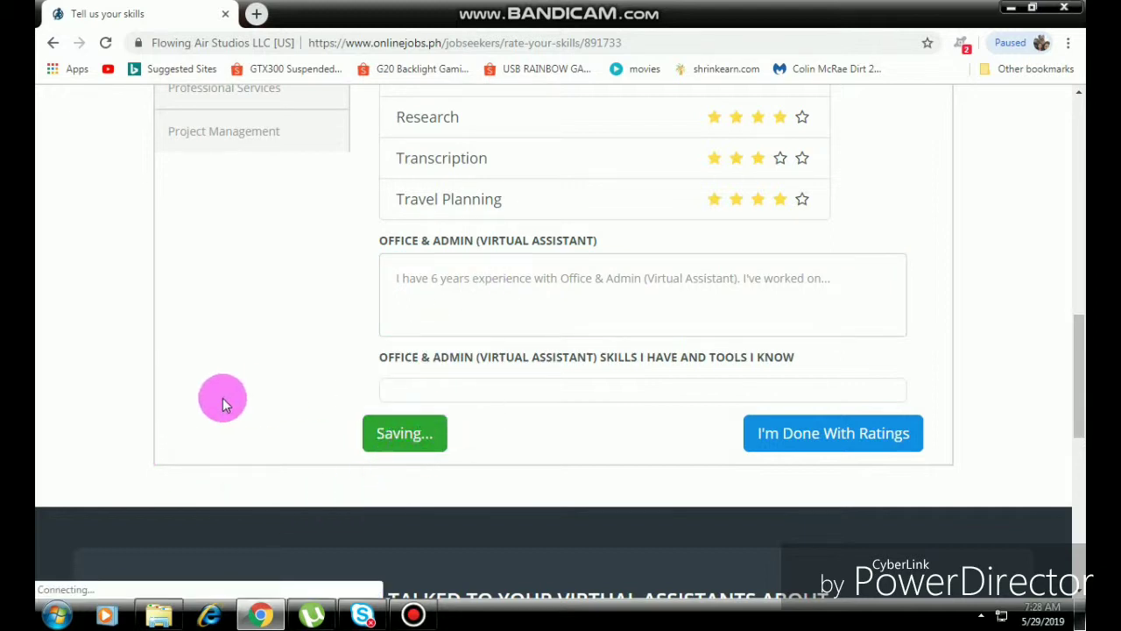
# Look over the English skills category, leaving Speaking, Translation, Tutoring Teaching and Writing unrated.
pyautogui.scroll(-5, 283, 377)
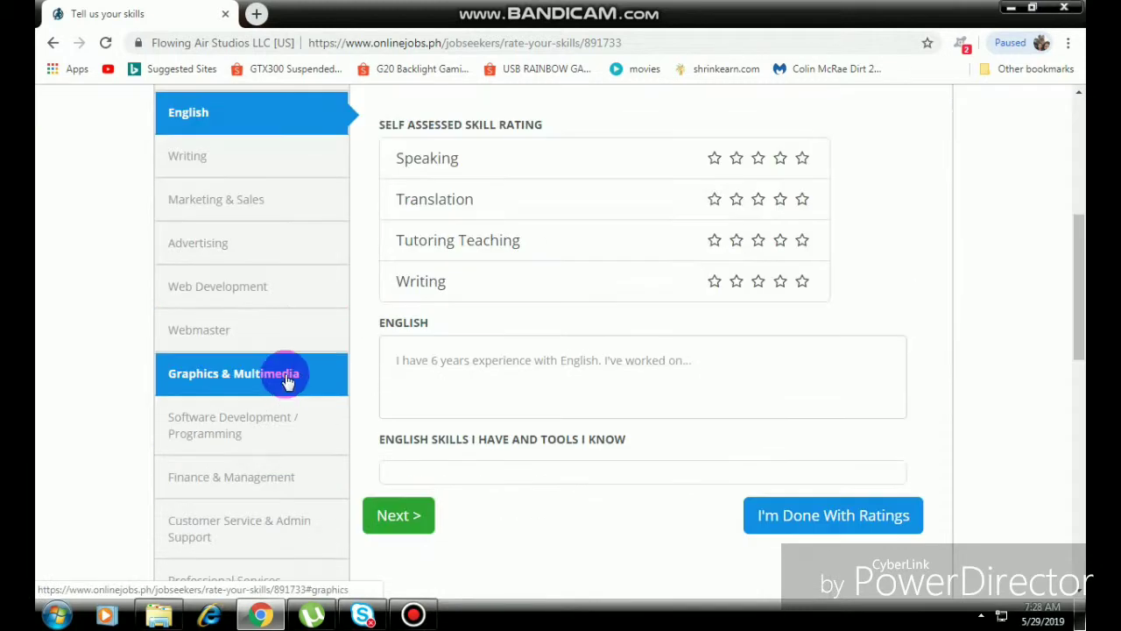
pyautogui.scroll(2, 289, 280)
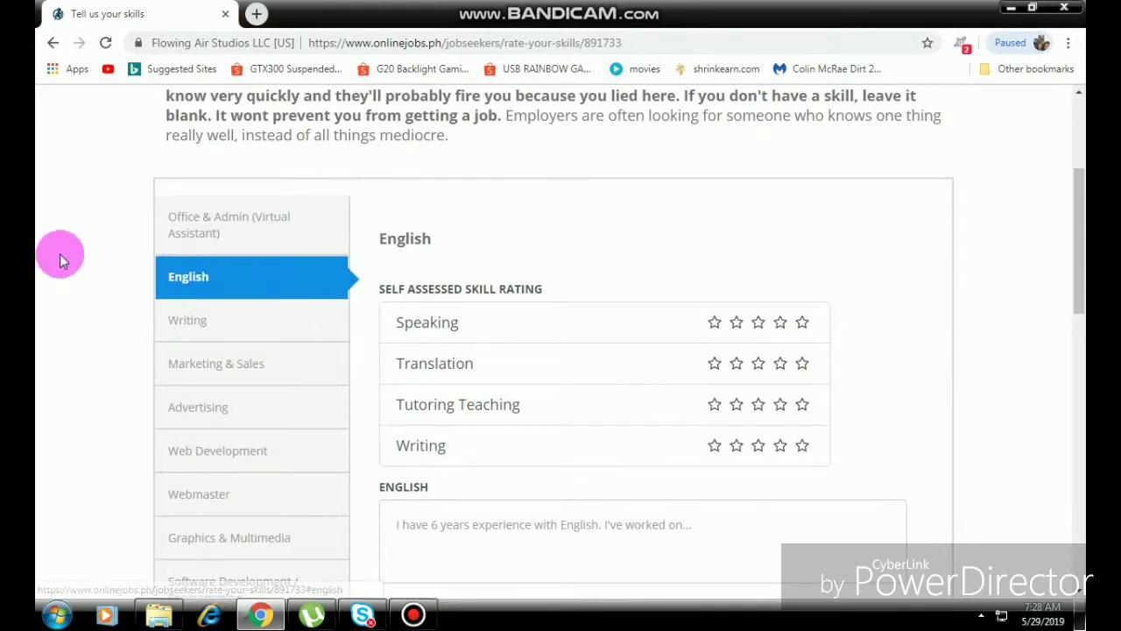
pyautogui.scroll(-1, 333, 298)
pyautogui.scroll(-2, 336, 316)
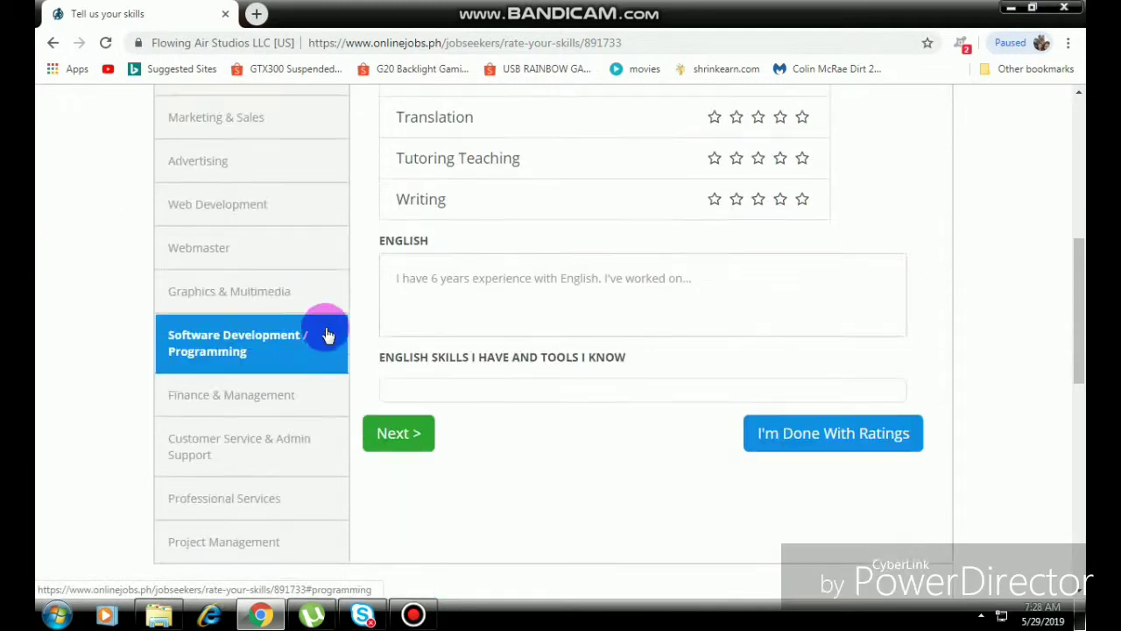
pyautogui.scroll(3, 311, 480)
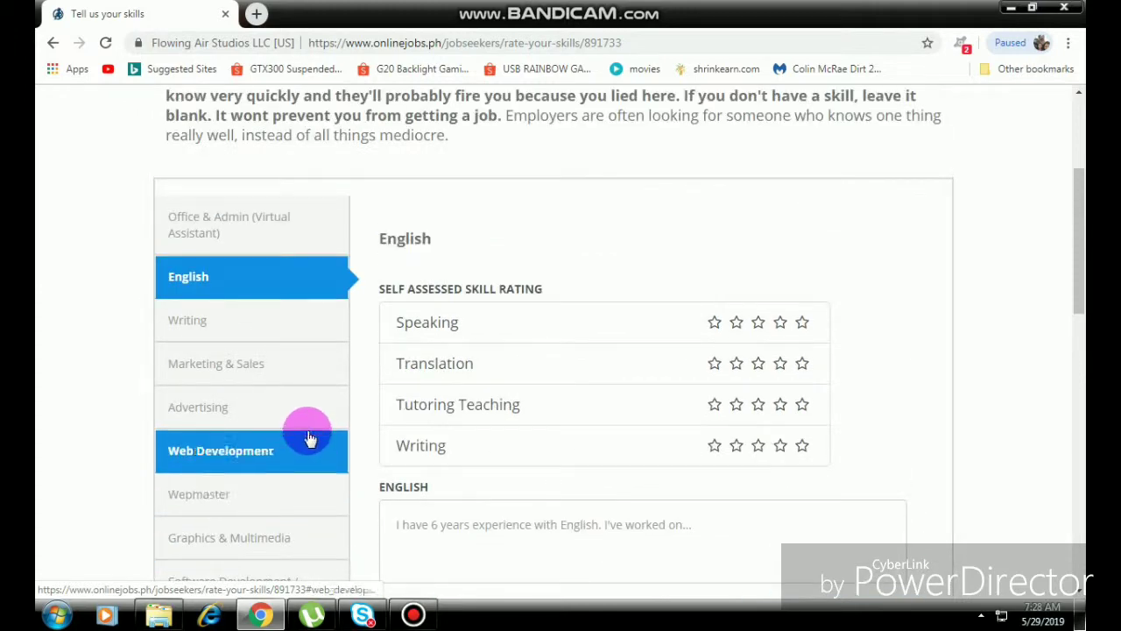
# Pause the screen recording and return to the jobseeker profile page.
pyautogui.click(416, 614)
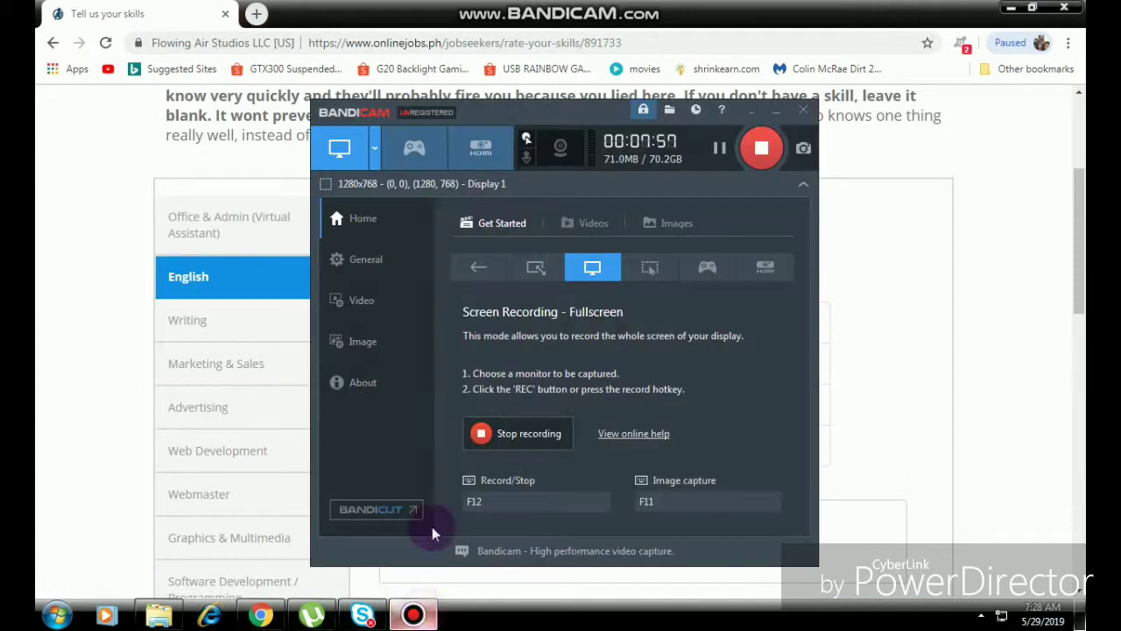
pyautogui.click(719, 151)
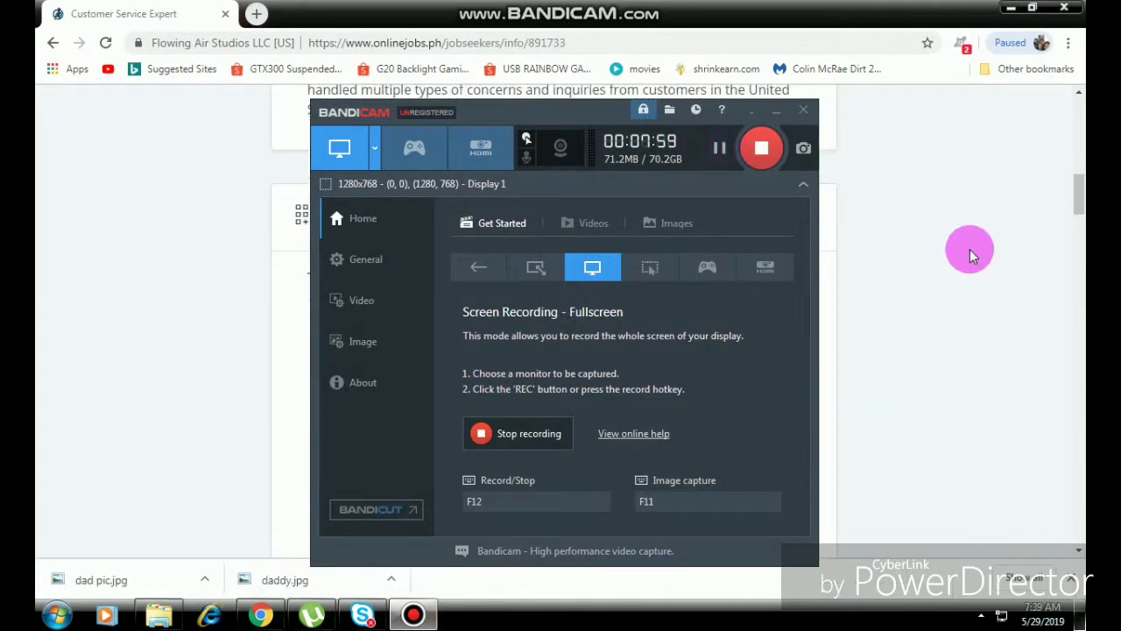
pyautogui.click(970, 248)
pyautogui.scroll(6, 937, 381)
pyautogui.scroll(2, 937, 381)
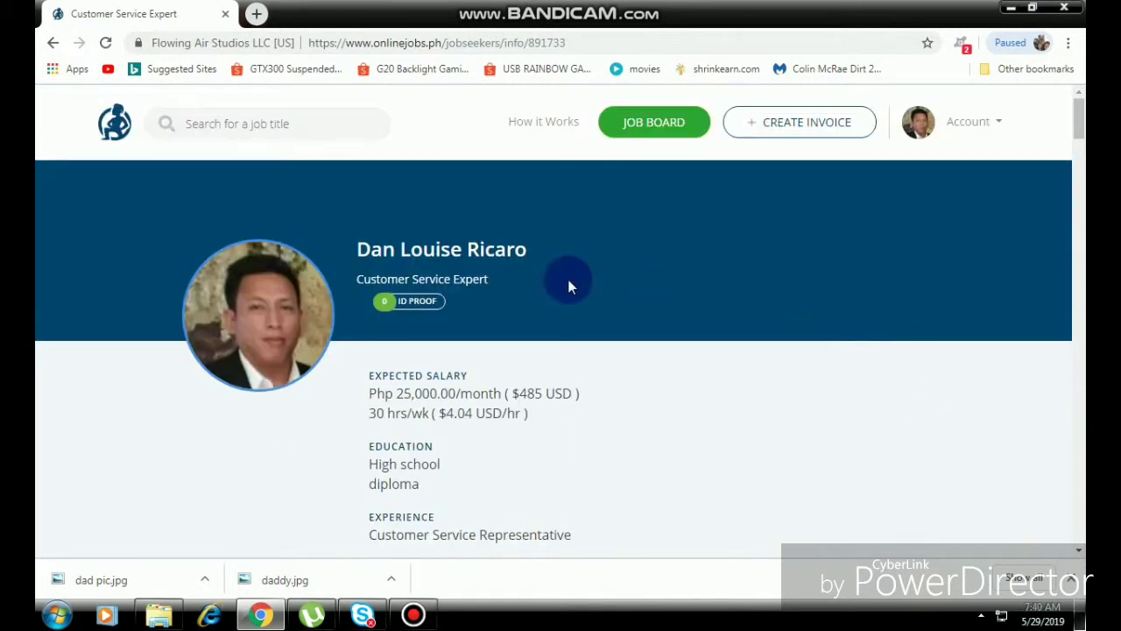
pyautogui.click(449, 329)
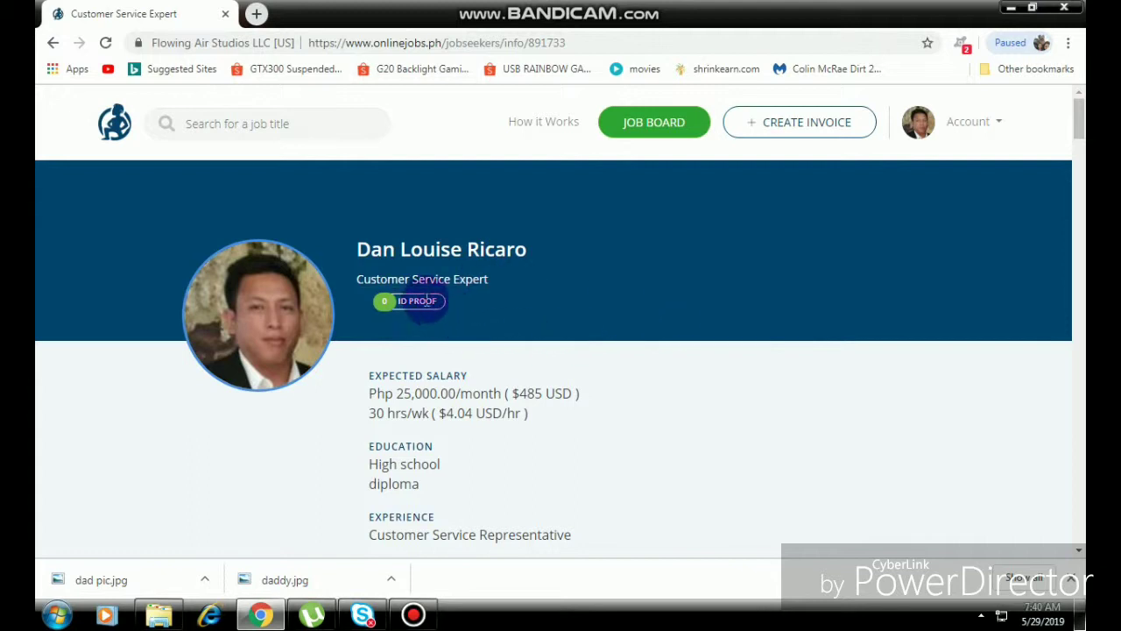
pyautogui.click(687, 346)
# Scroll down through the profile's star-rated Worker Skills, then back up to the top.
pyautogui.scroll(-1, 688, 347)
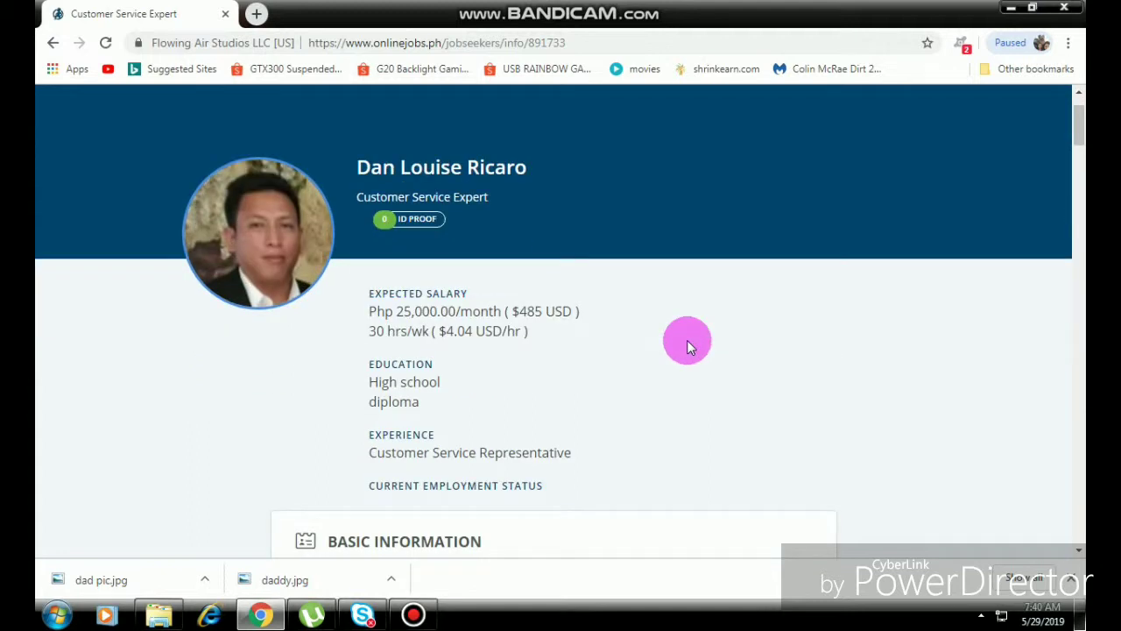
pyautogui.scroll(-1, 687, 347)
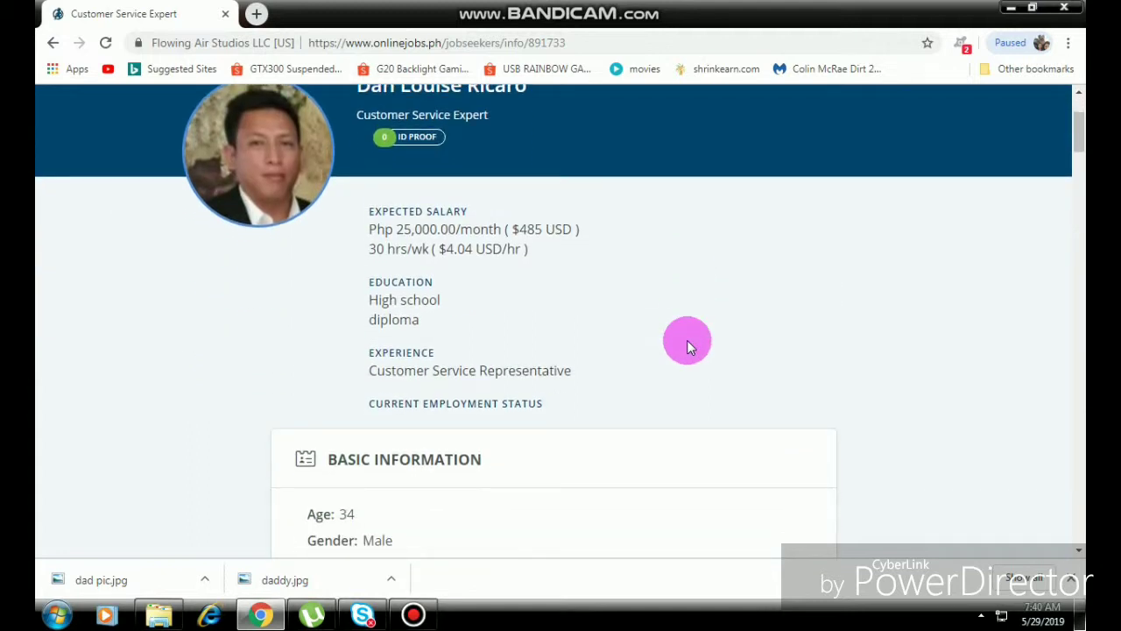
pyautogui.scroll(-4, 686, 347)
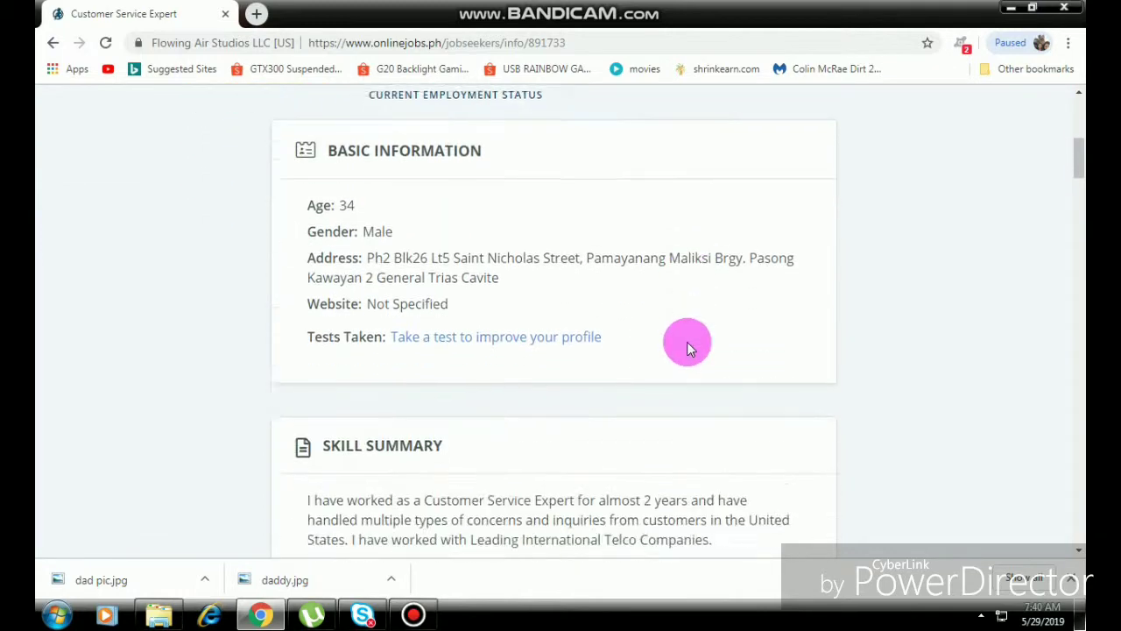
pyautogui.scroll(-16, 687, 350)
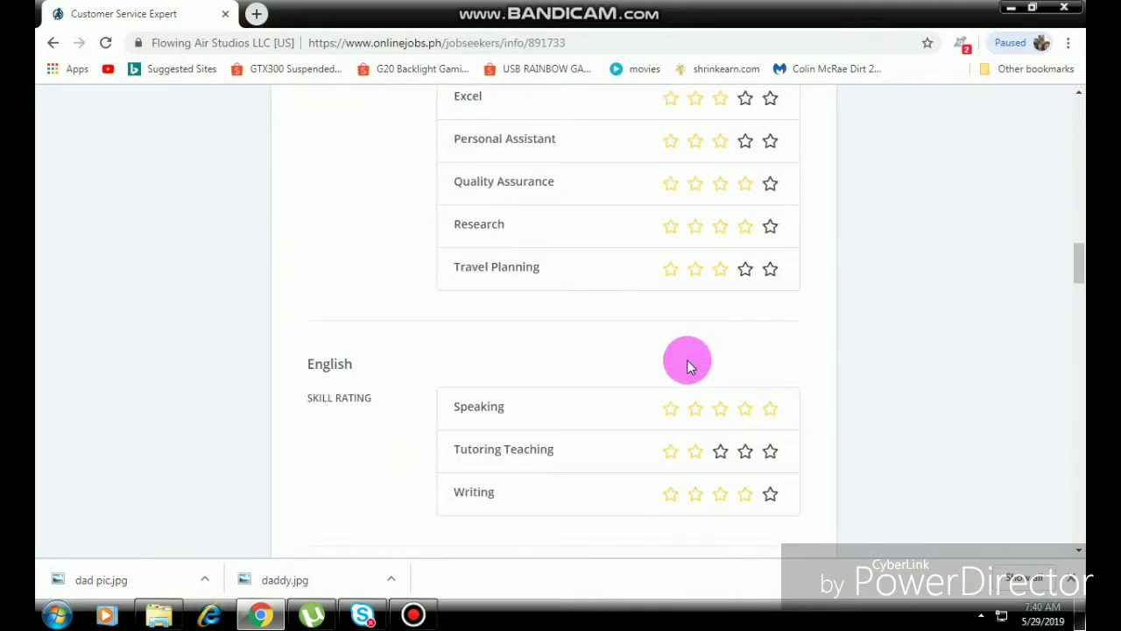
pyautogui.scroll(-1, 689, 374)
pyautogui.scroll(-15, 690, 373)
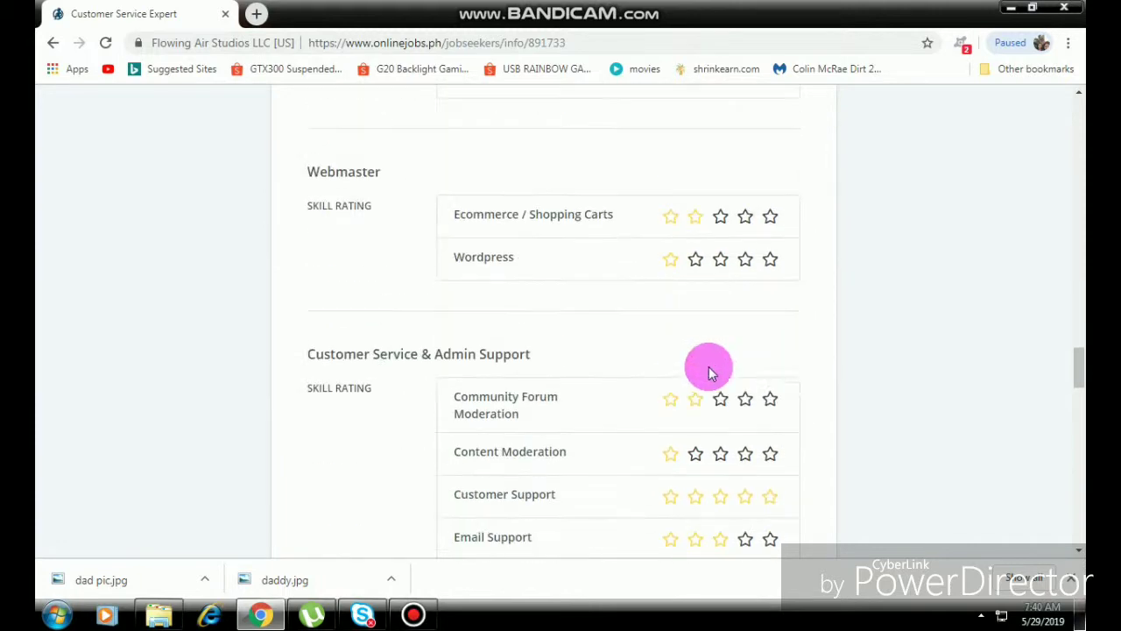
pyautogui.scroll(-3, 849, 383)
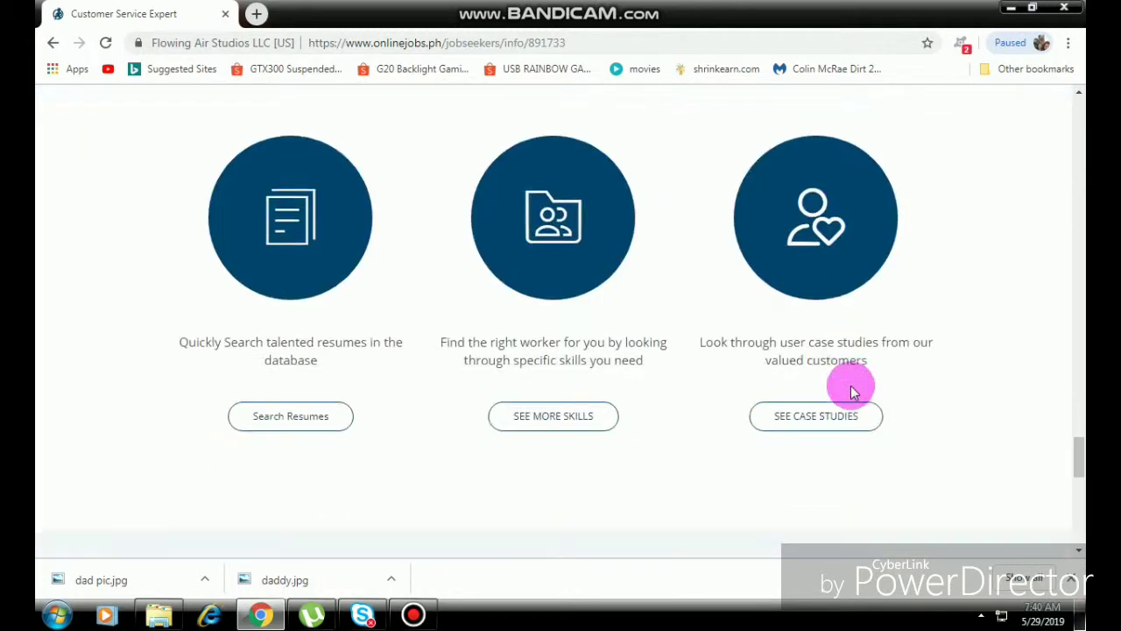
pyautogui.moveTo(1080, 468); pyautogui.dragTo(1079, 107)
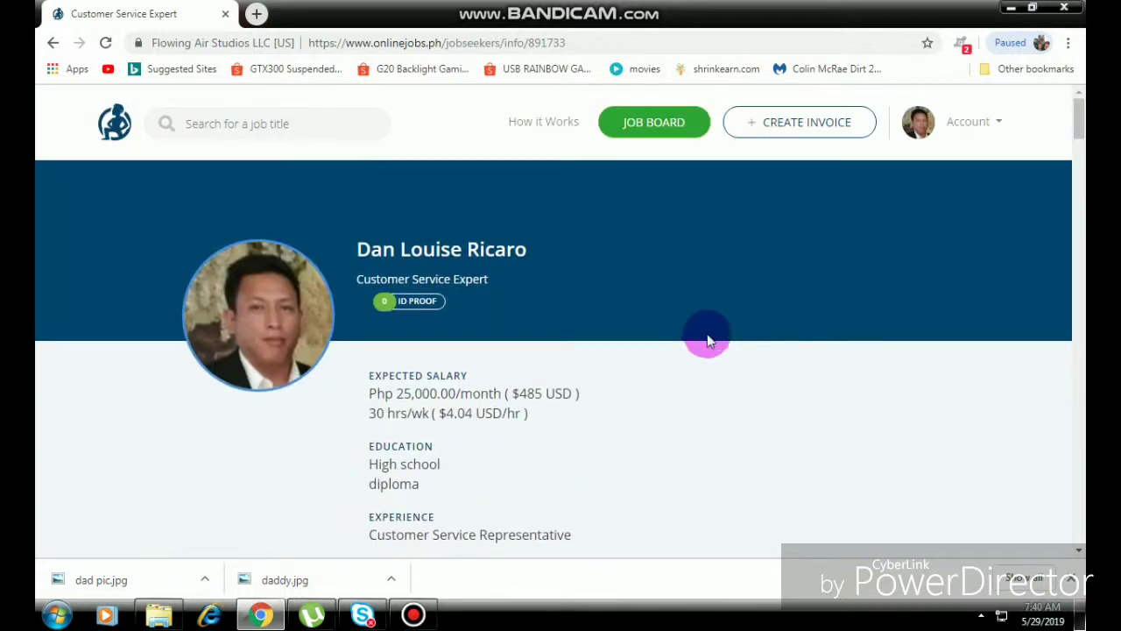
pyautogui.scroll(-10, 694, 406)
pyautogui.scroll(-3, 694, 403)
pyautogui.scroll(8, 670, 390)
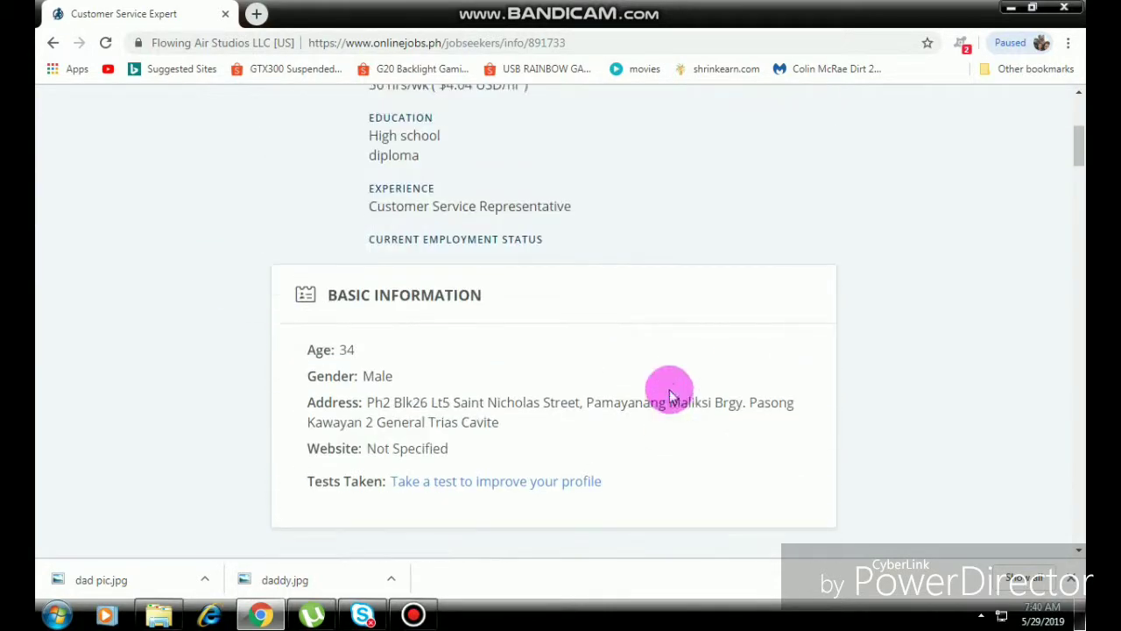
pyautogui.scroll(-9, 752, 377)
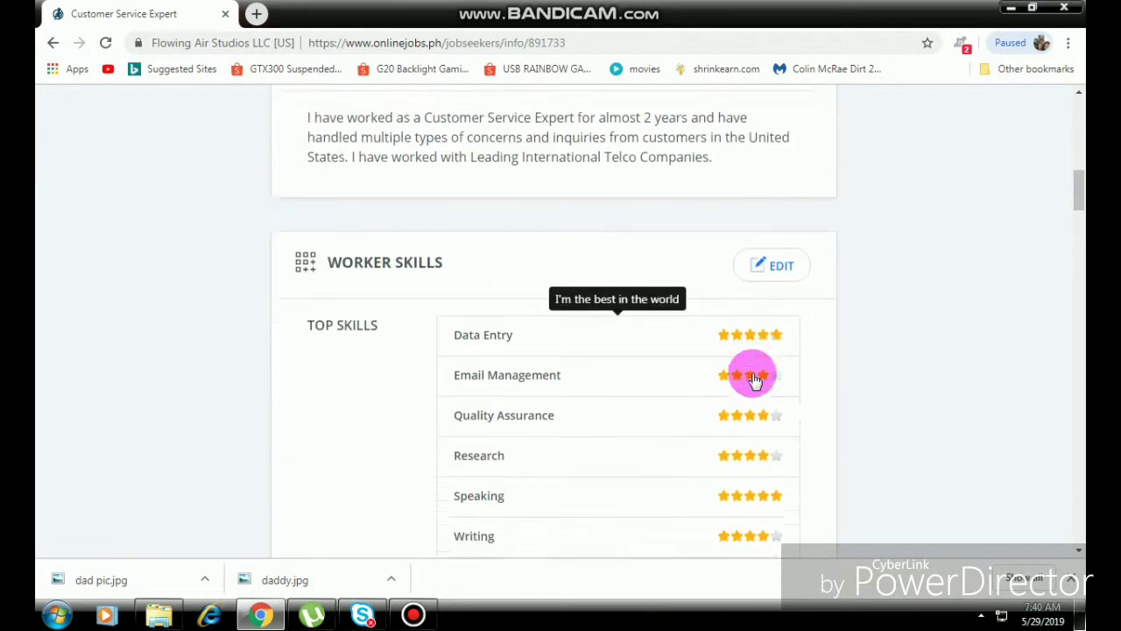
pyautogui.scroll(10, 1010, 390)
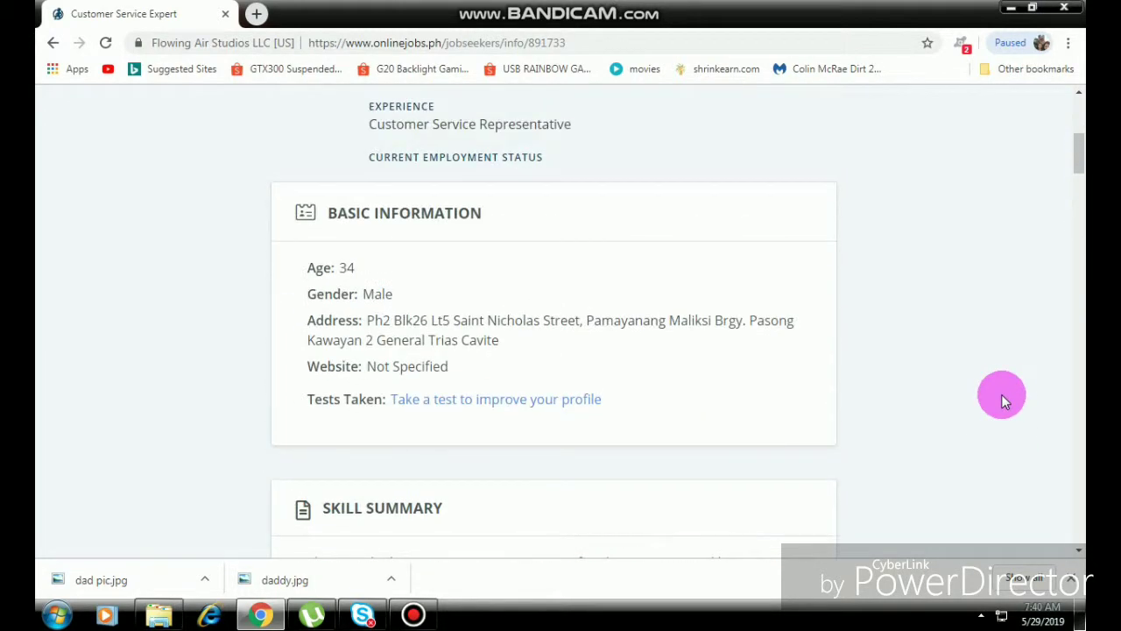
pyautogui.scroll(3, 999, 396)
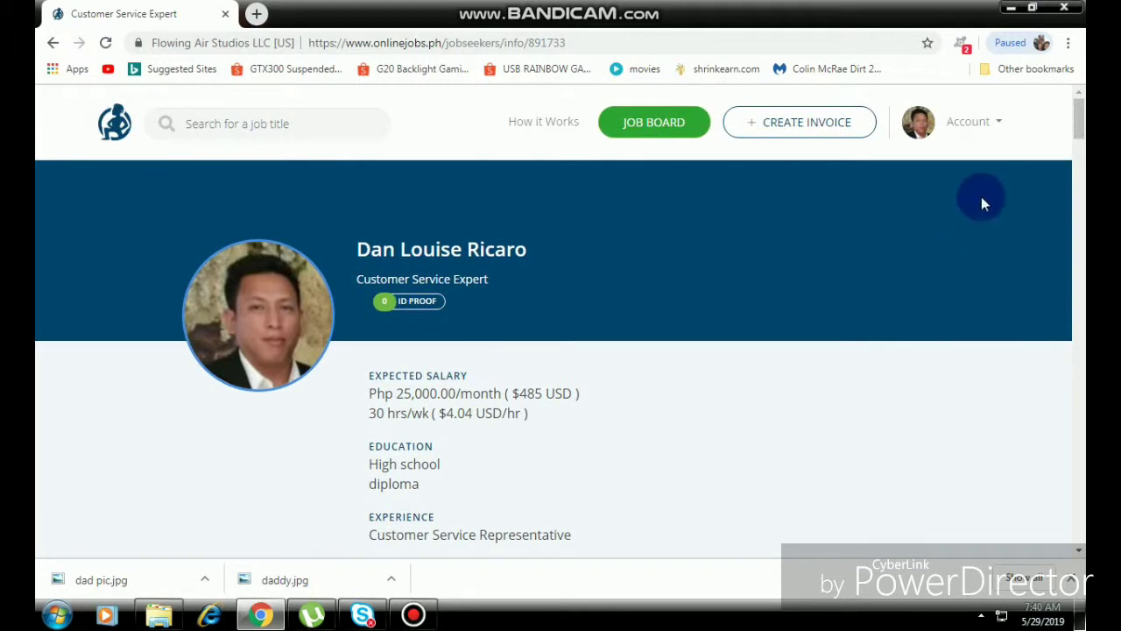
# Visit Job Applications, then the jobseeker How It Works page, landing on the job board search.
pyautogui.click(999, 129)
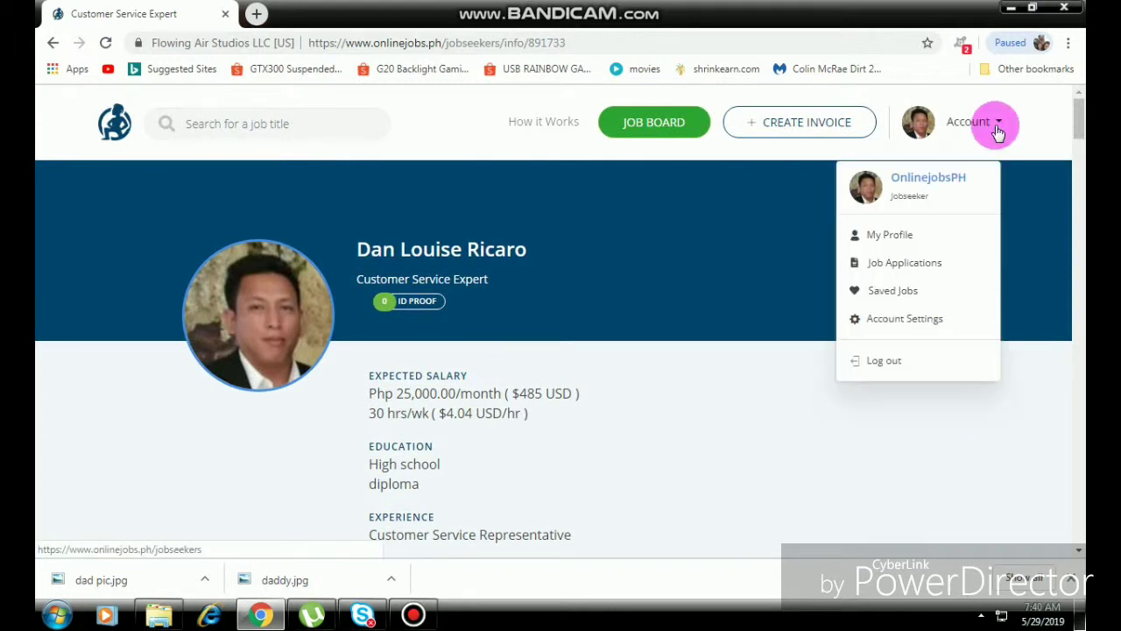
pyautogui.click(940, 269)
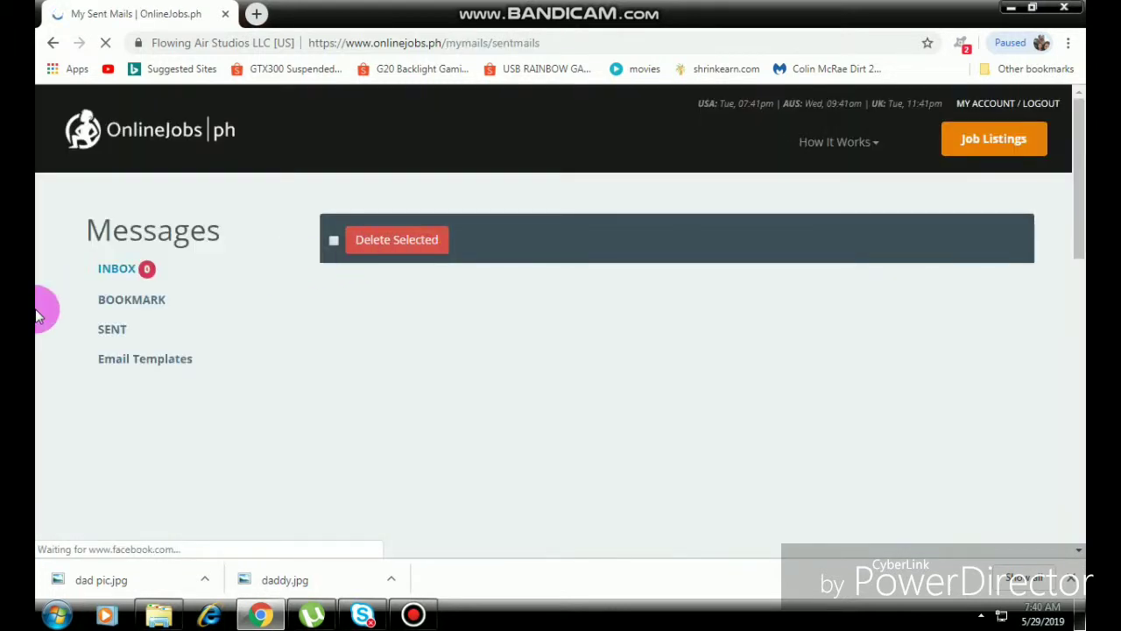
pyautogui.click(879, 149)
pyautogui.click(864, 147)
pyautogui.click(821, 142)
pyautogui.click(802, 221)
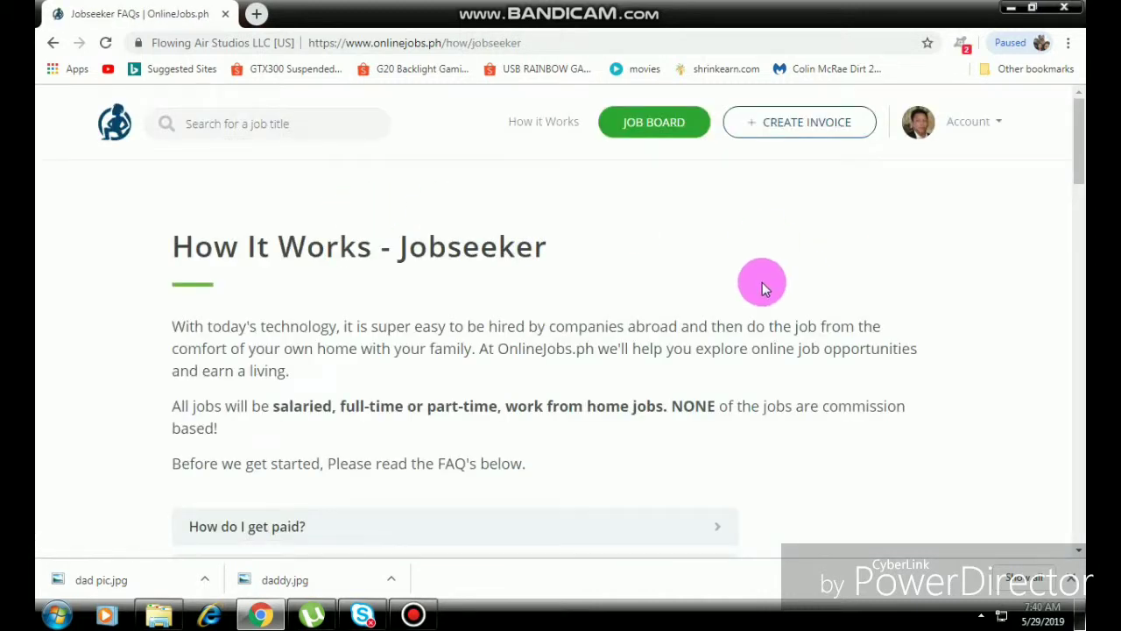
pyautogui.click(967, 127)
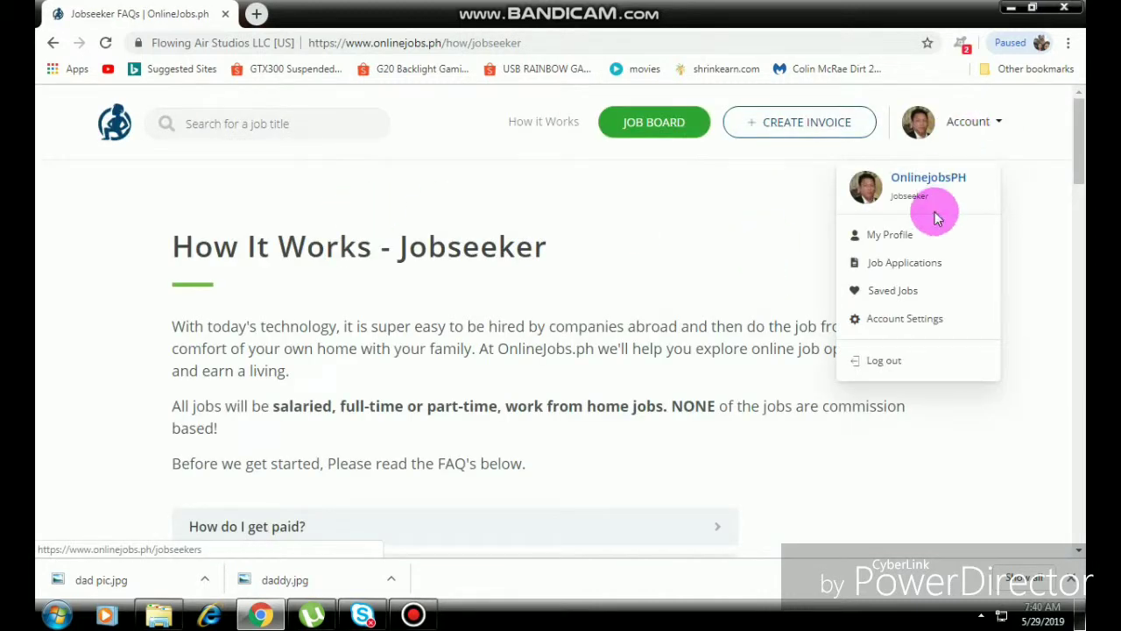
pyautogui.click(570, 191)
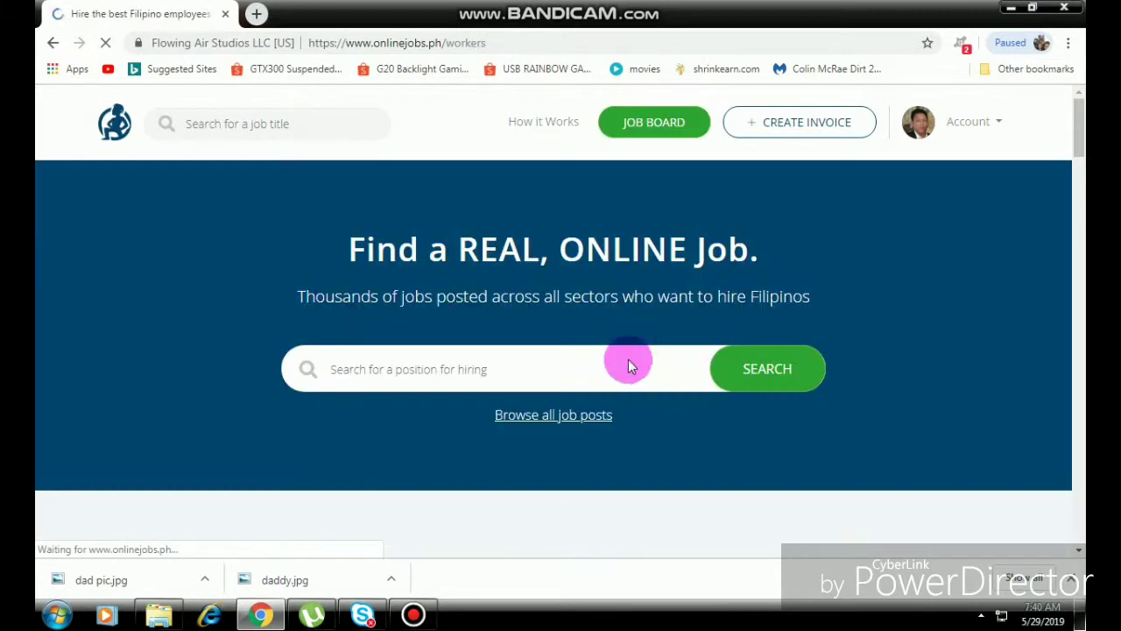
# Search the job board for 'customer service', which returns 0 out of 0 jobs.
pyautogui.scroll(-5, 119, 375)
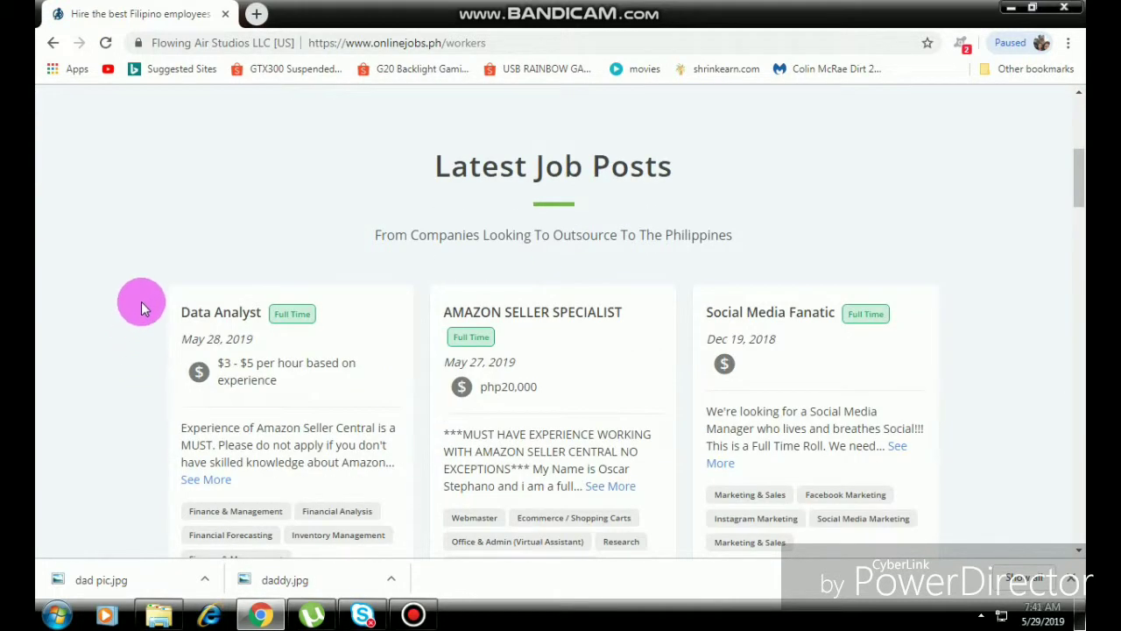
pyautogui.scroll(-3, 141, 301)
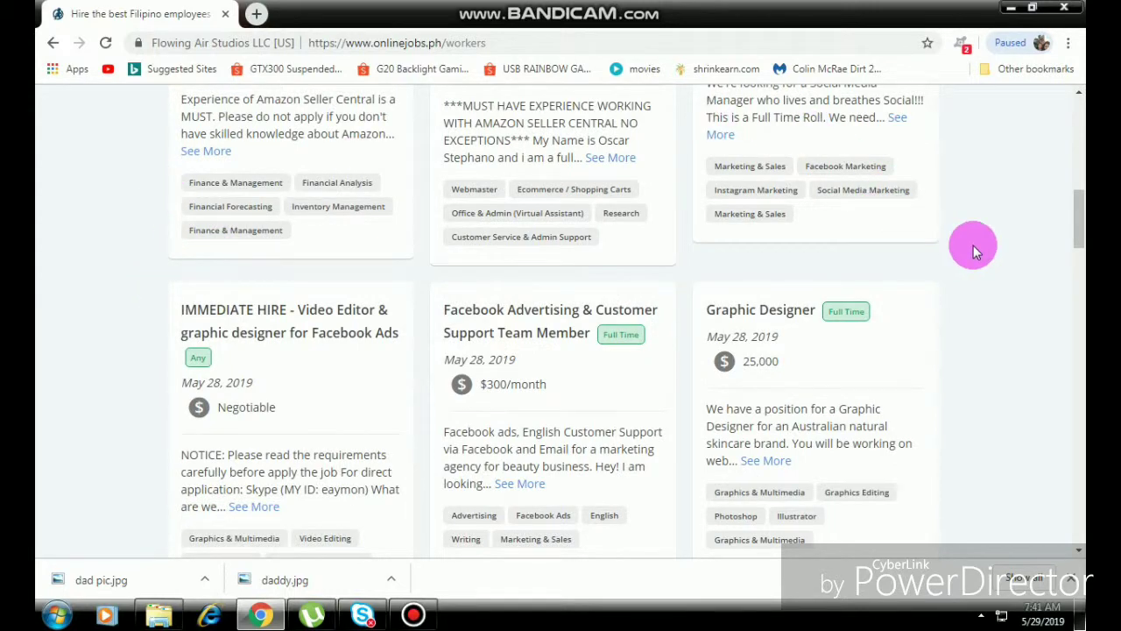
pyautogui.scroll(-3, 973, 245)
pyautogui.scroll(5, 765, 229)
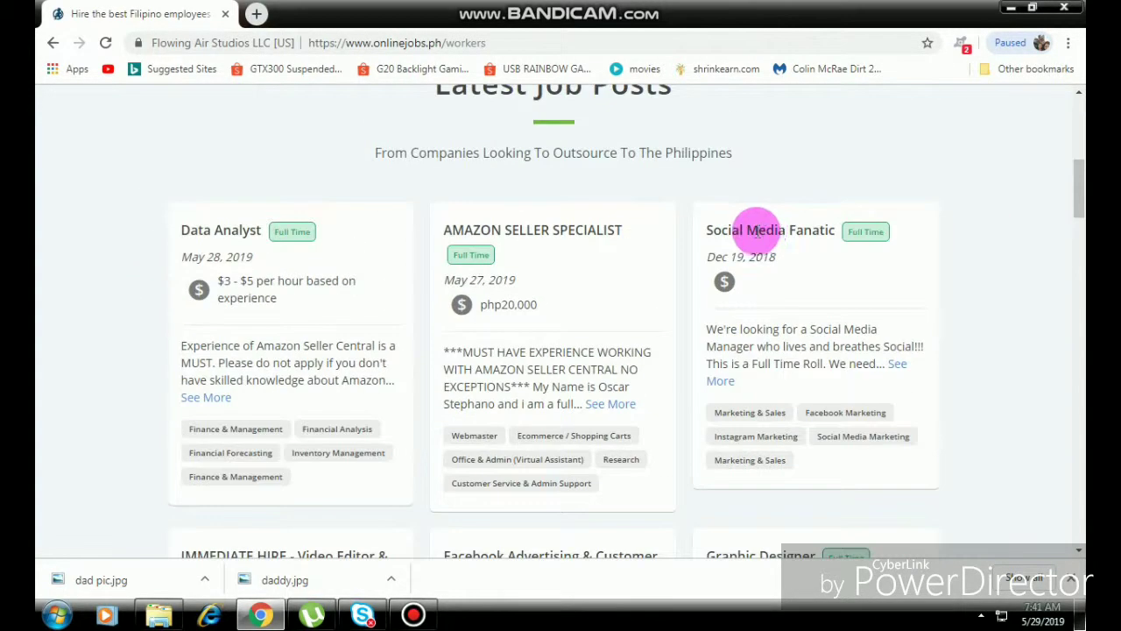
pyautogui.scroll(4, 765, 229)
pyautogui.click(601, 283)
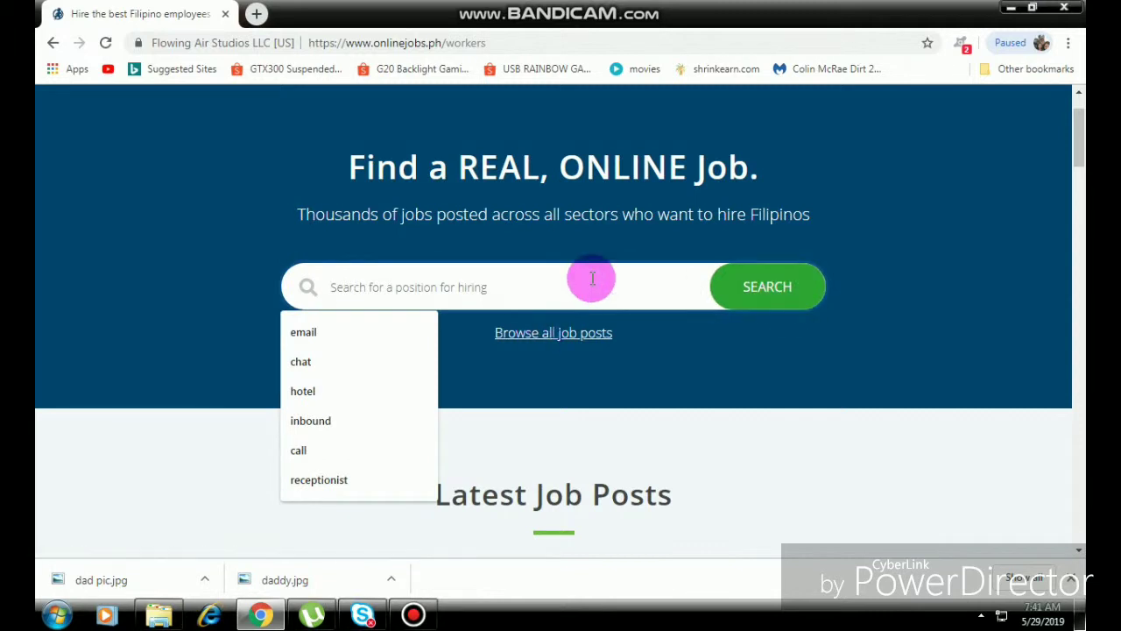
pyautogui.write('customer service')
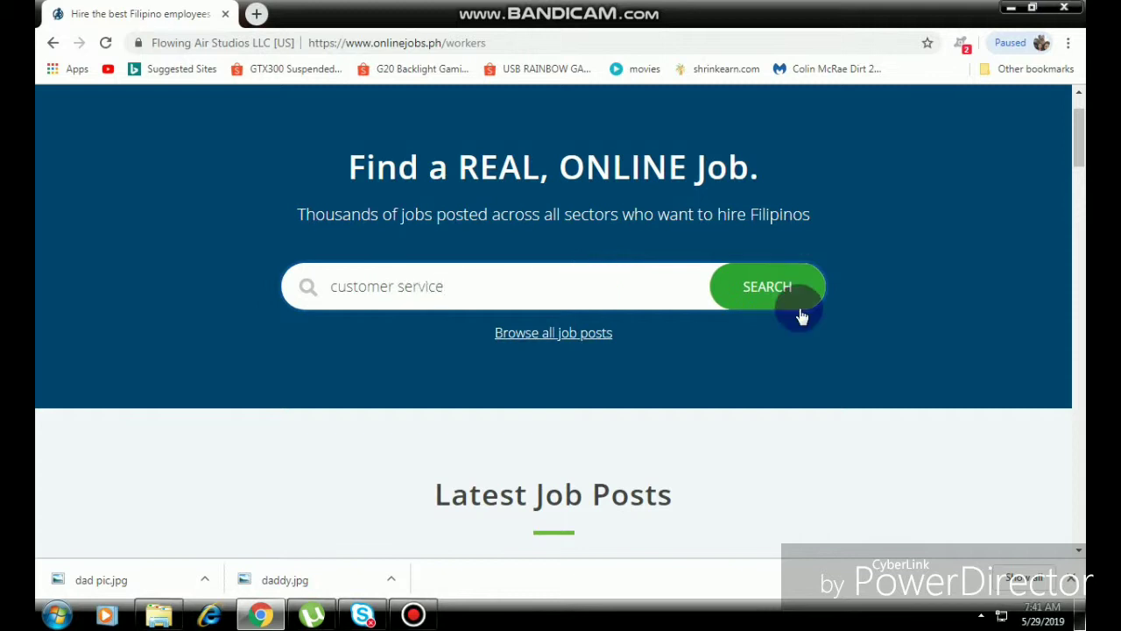
pyautogui.click(777, 294)
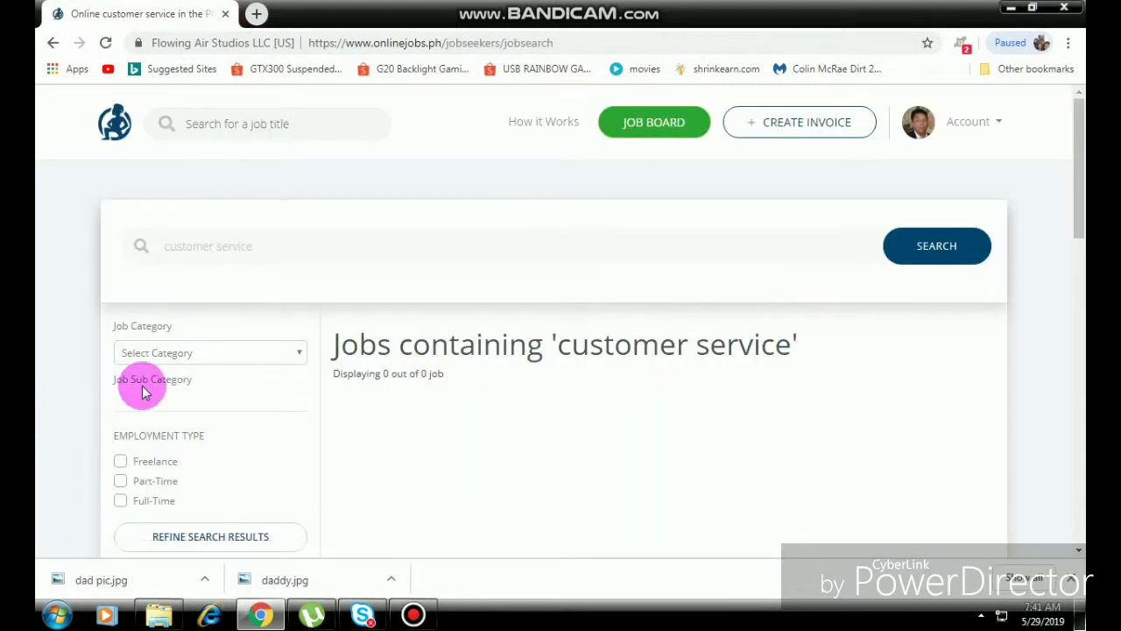
# Rerun the search, then clear the 'customer service' keywords from the search box.
pyautogui.scroll(-5, 226, 380)
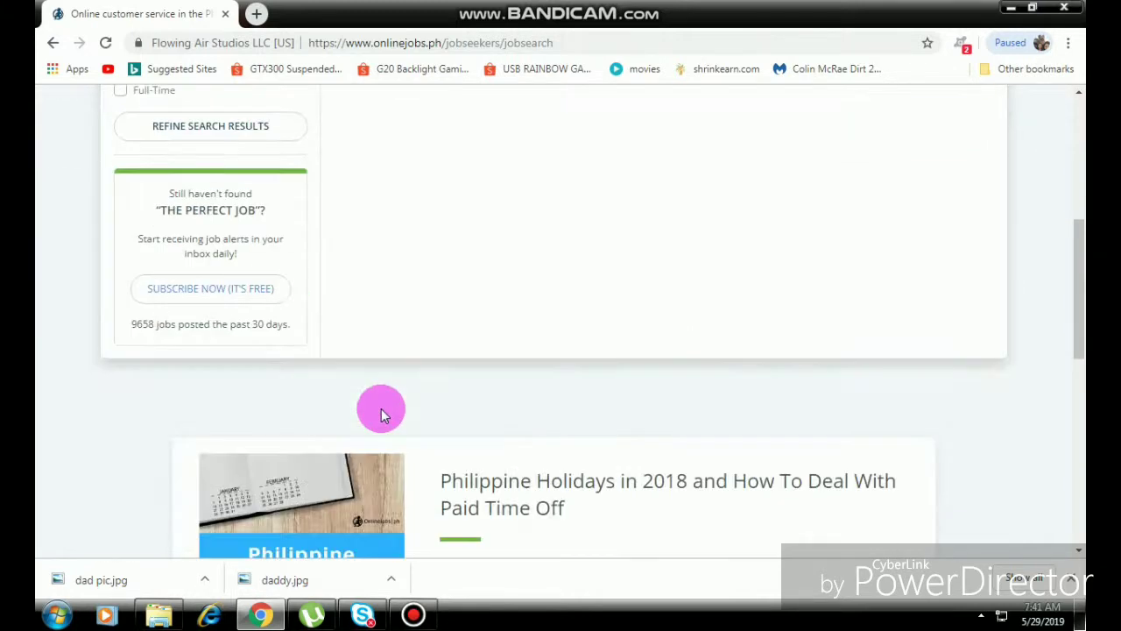
pyautogui.scroll(3, 381, 408)
pyautogui.click(221, 371)
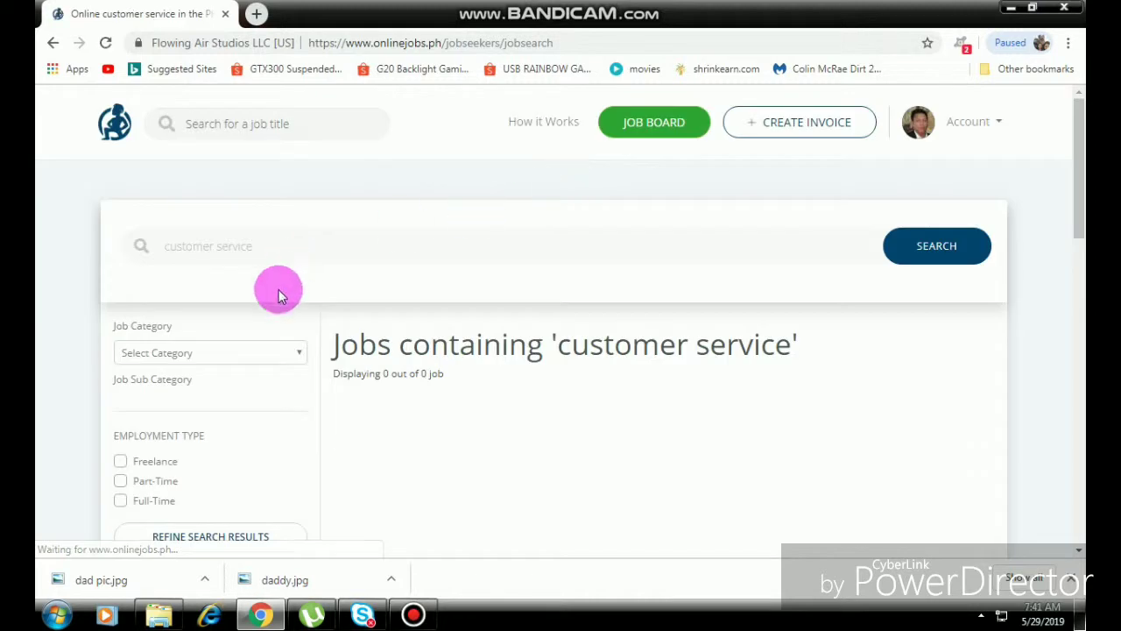
pyautogui.scroll(-3, 282, 129)
pyautogui.scroll(2, 281, 219)
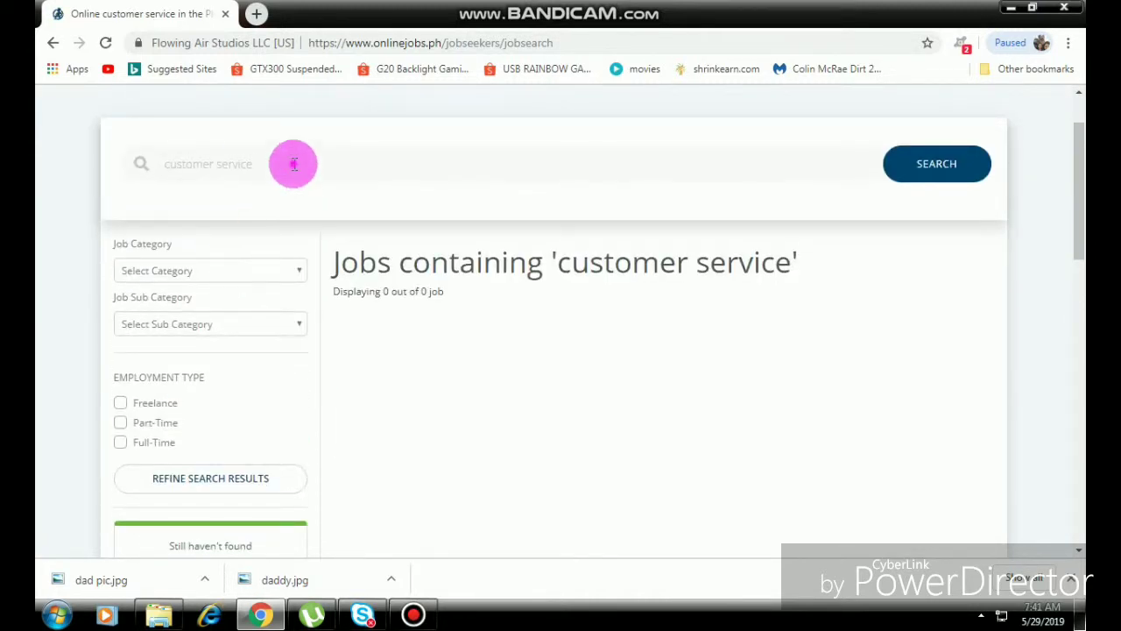
pyautogui.doubleClick(295, 164)
pyautogui.press('BackSpace')
# Filter by the Customer Service & Admin Support category, no sub category, and search.
pyautogui.click(189, 271)
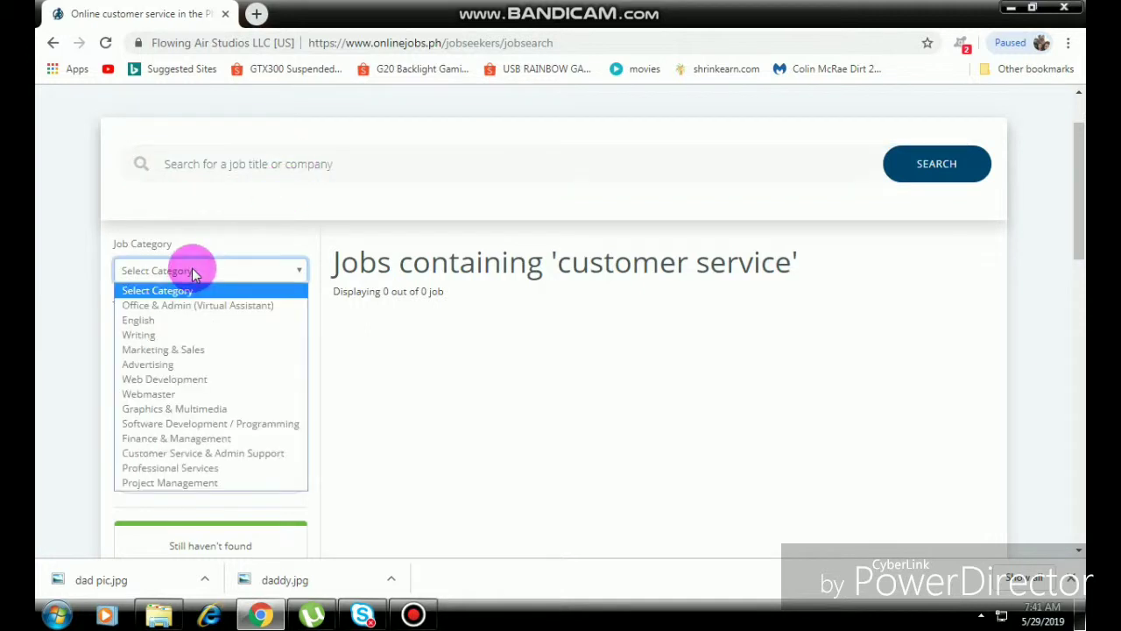
pyautogui.click(200, 454)
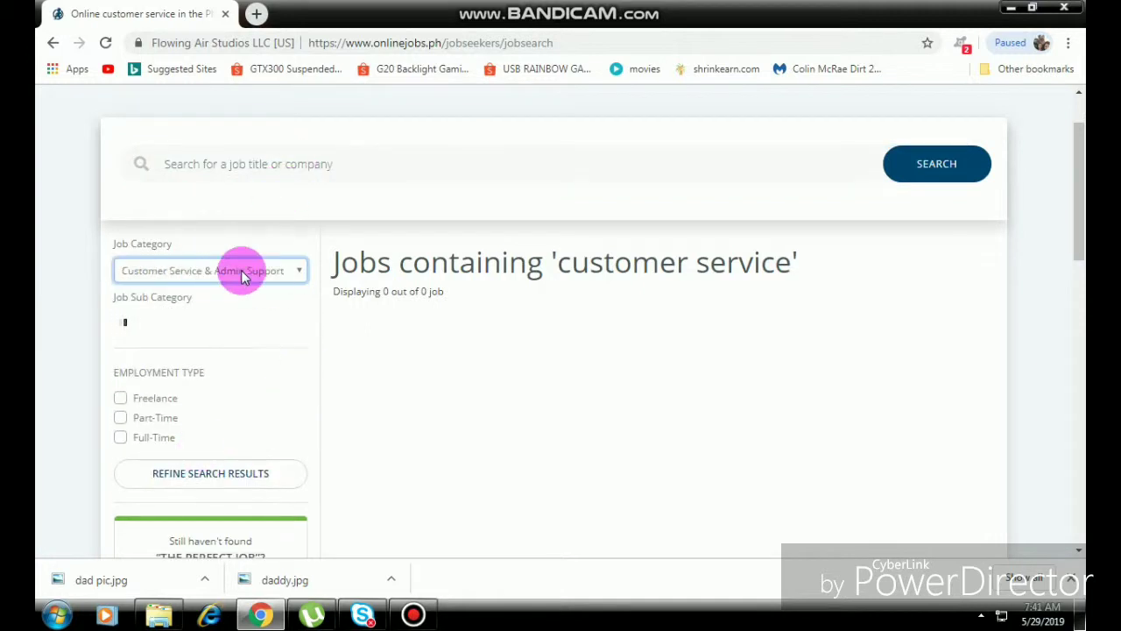
pyautogui.click(250, 326)
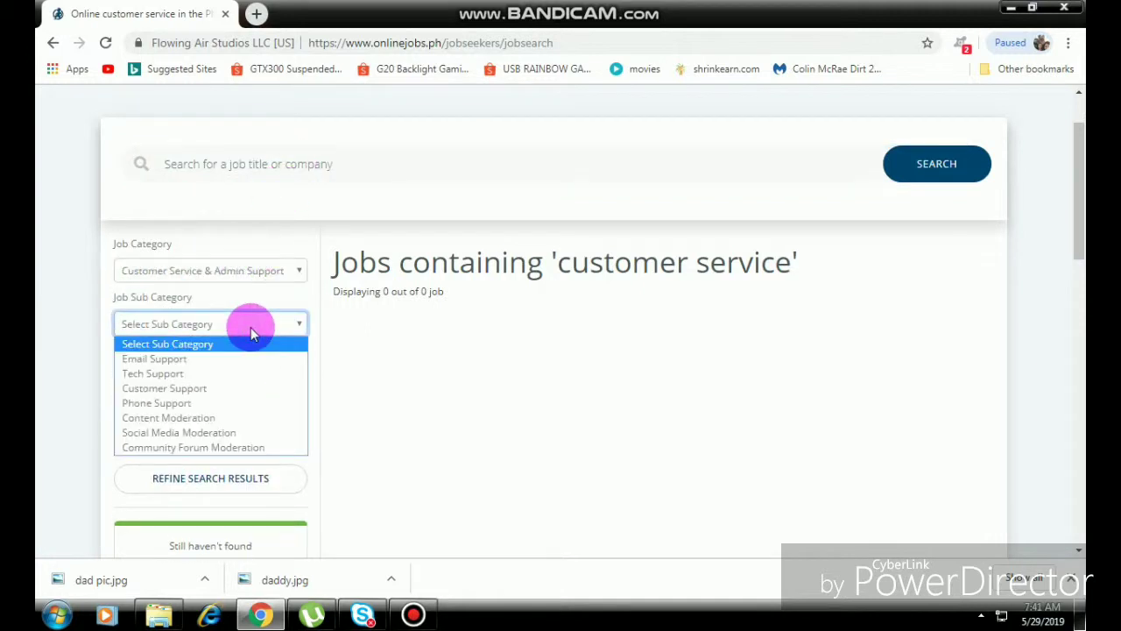
pyautogui.click(249, 323)
pyautogui.click(925, 164)
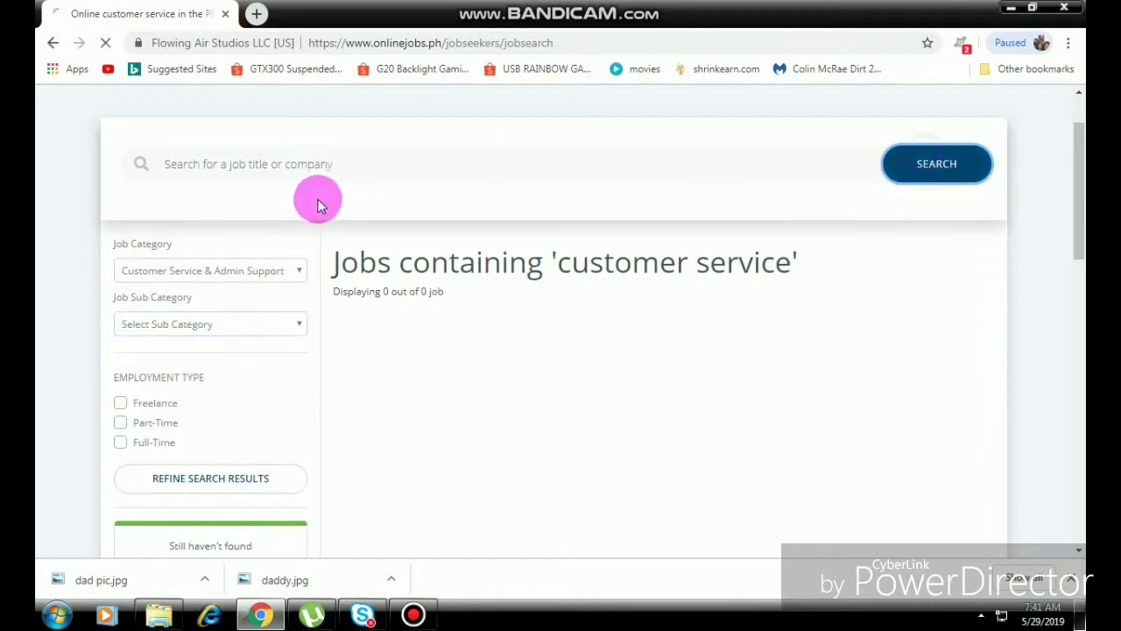
pyautogui.scroll(-2, 149, 368)
# Reset the job category to none, search again, then return to the main job board.
pyautogui.click(253, 195)
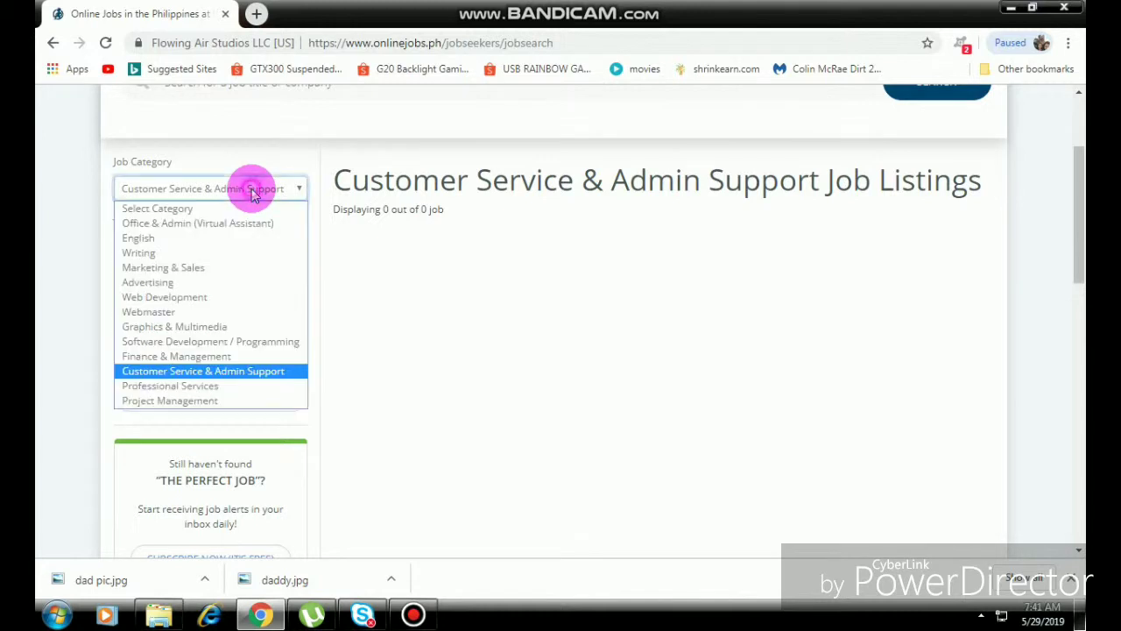
pyautogui.click(167, 208)
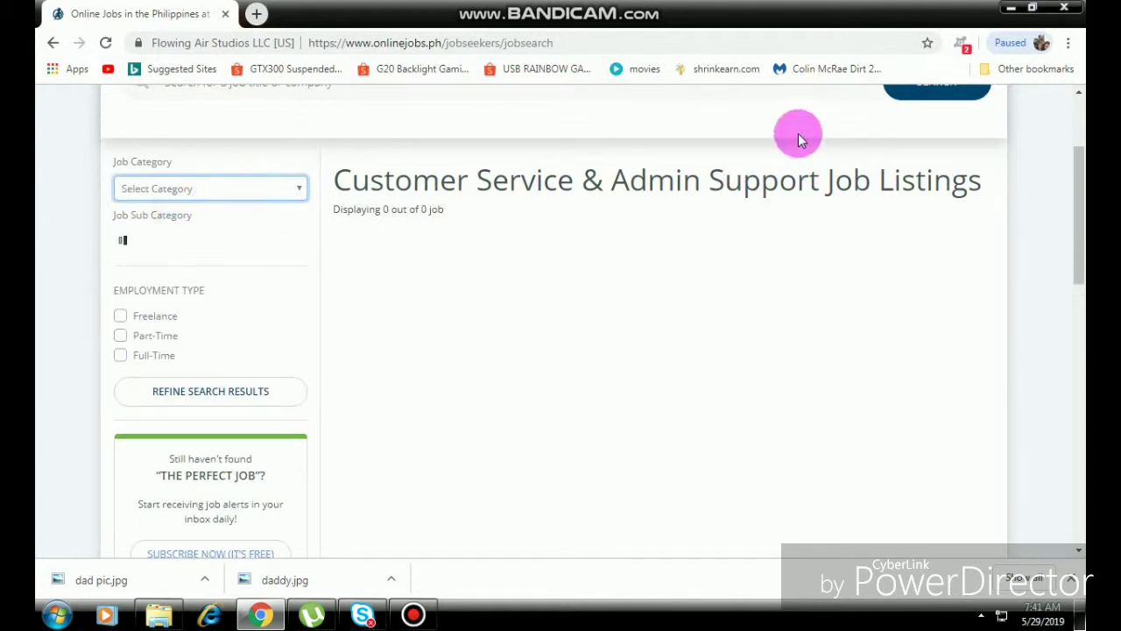
pyautogui.click(907, 99)
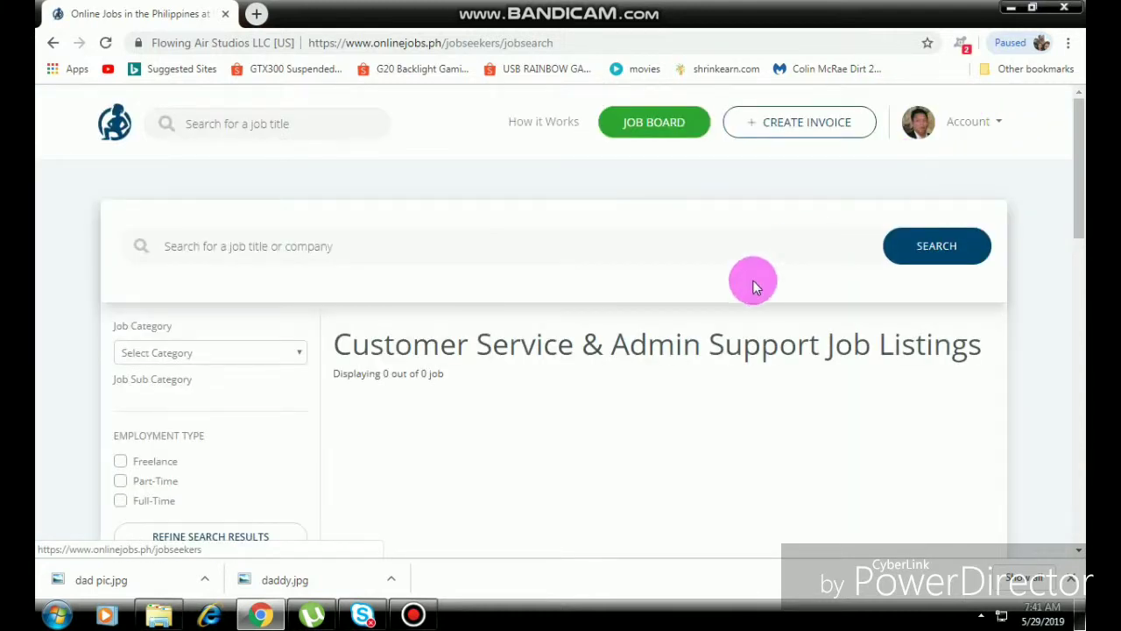
pyautogui.scroll(-3, 752, 283)
pyautogui.scroll(4, 473, 306)
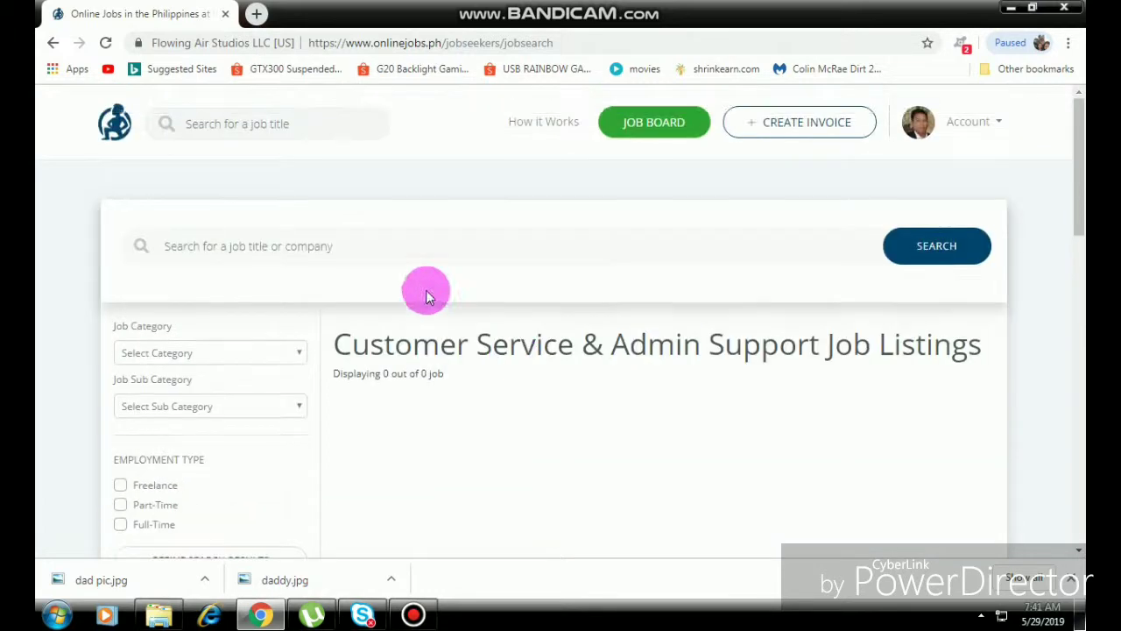
pyautogui.click(382, 246)
pyautogui.click(674, 133)
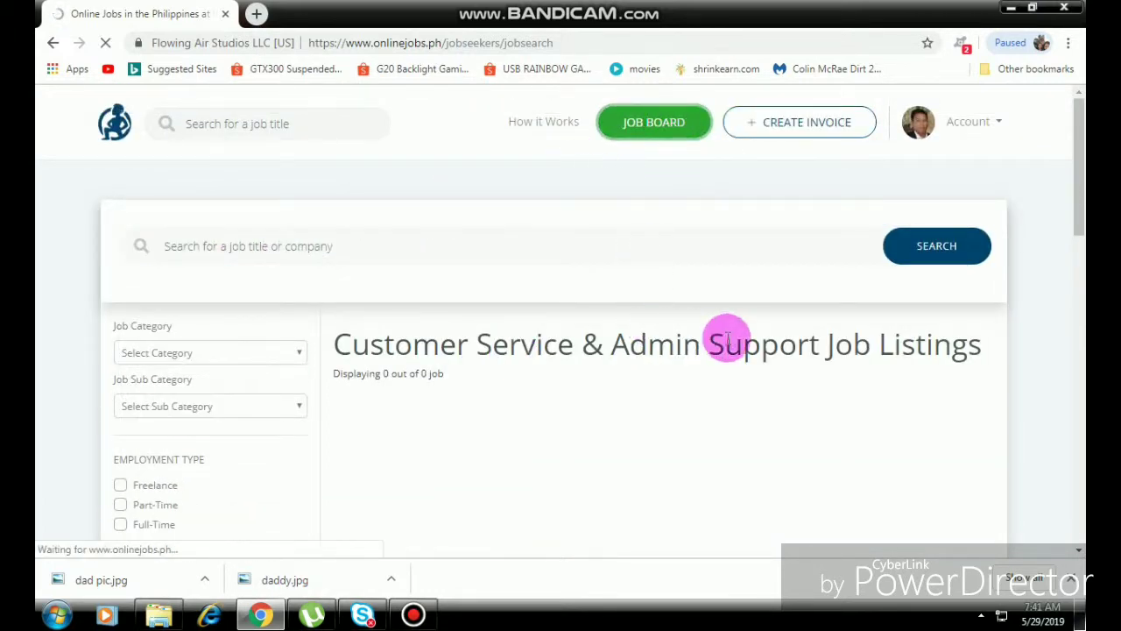
# Load more posts below the first six Latest Job Posts cards.
pyautogui.scroll(-4, 680, 344)
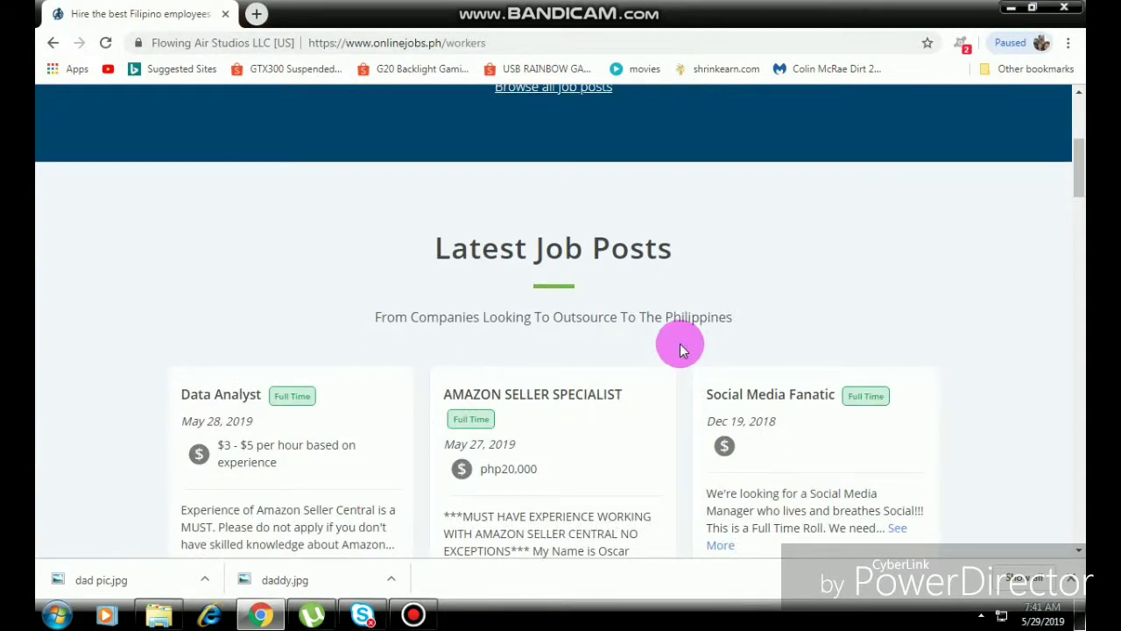
pyautogui.scroll(-5, 682, 348)
pyautogui.scroll(-2, 679, 345)
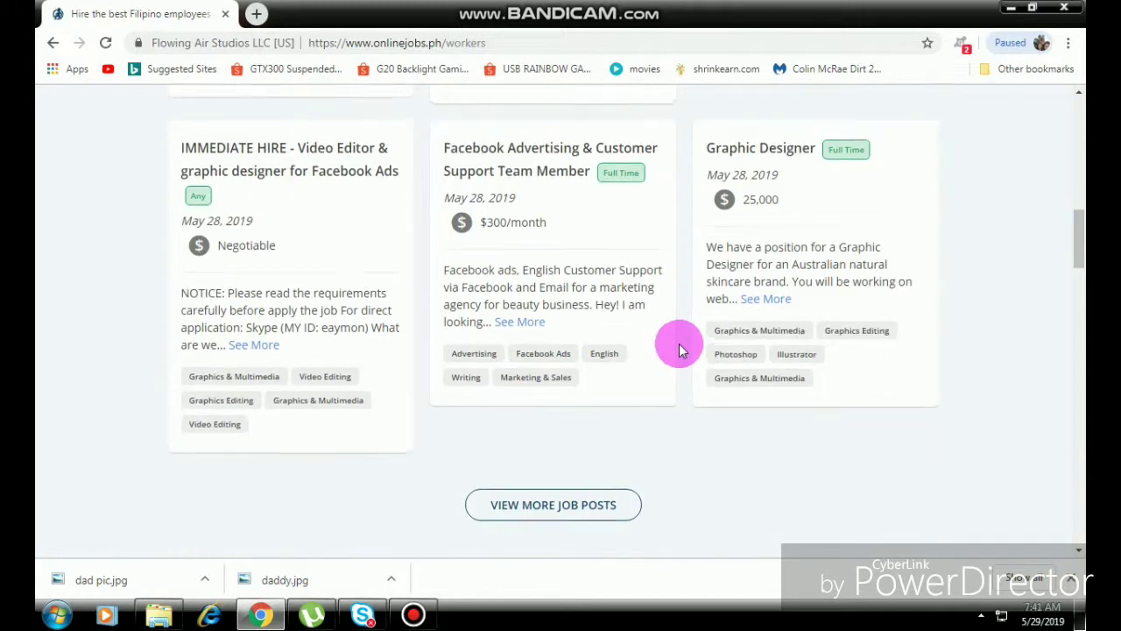
pyautogui.click(594, 492)
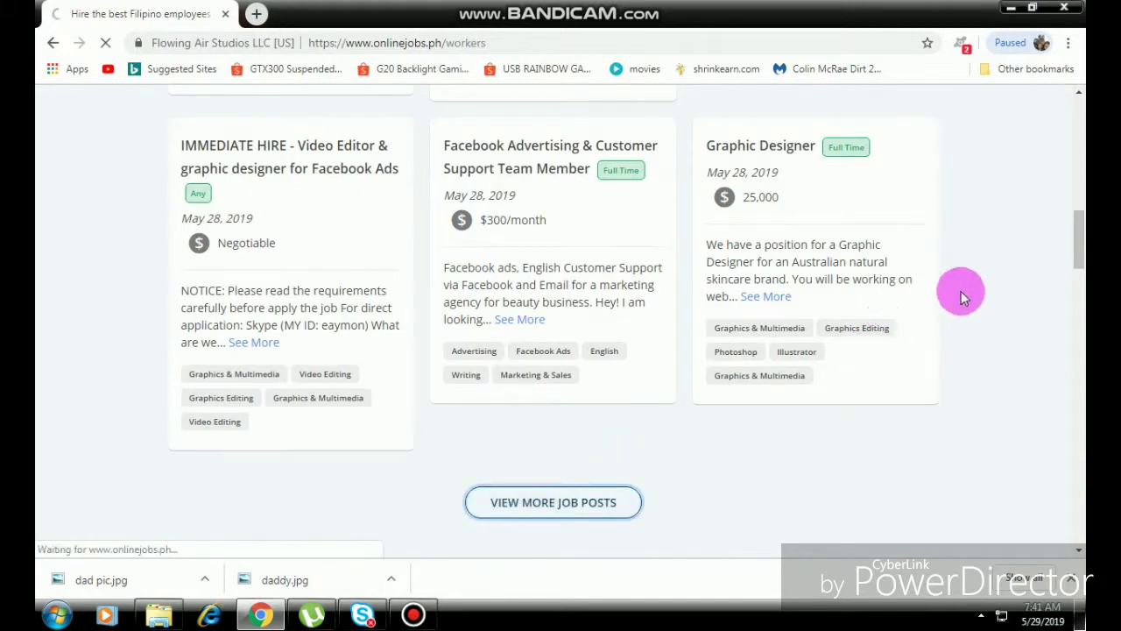